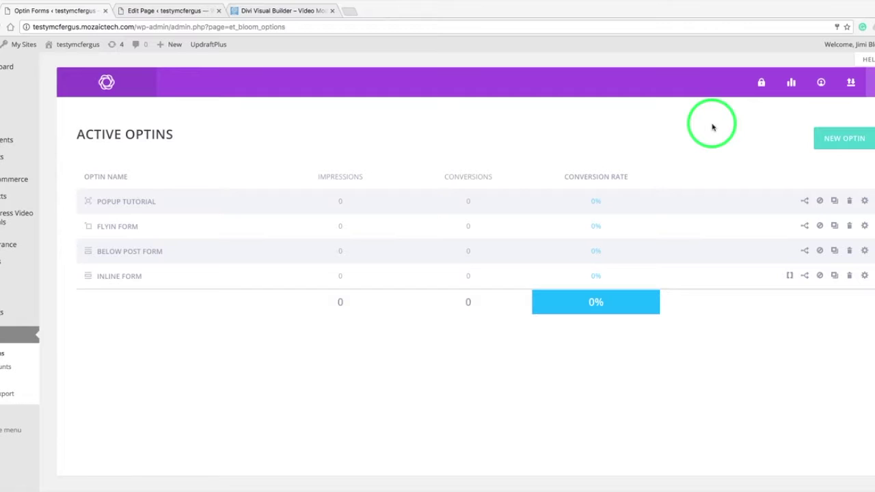
Create a new locked content optin named 'Locked Content Form'.
{"action": "left_click", "coordinate": [831, 141]}
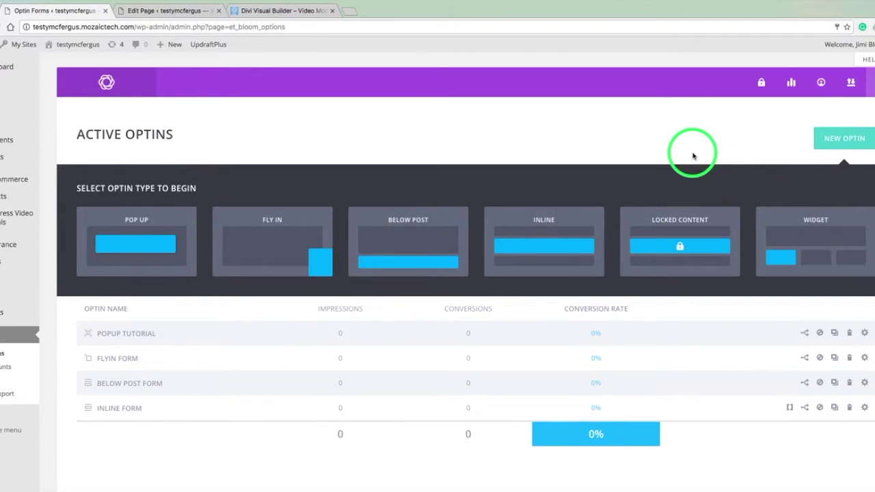
{"action": "left_click", "coordinate": [686, 248]}
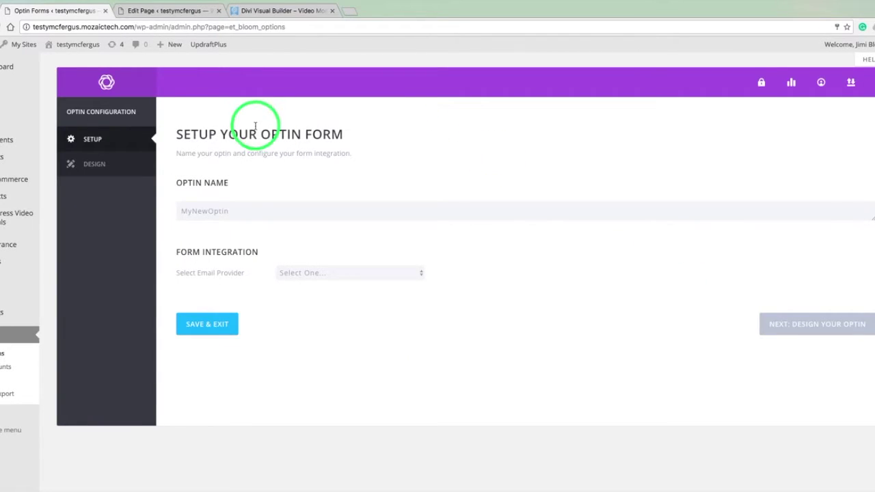
{"action": "left_click", "coordinate": [244, 214]}
{"action": "double_click", "coordinate": [242, 213]}
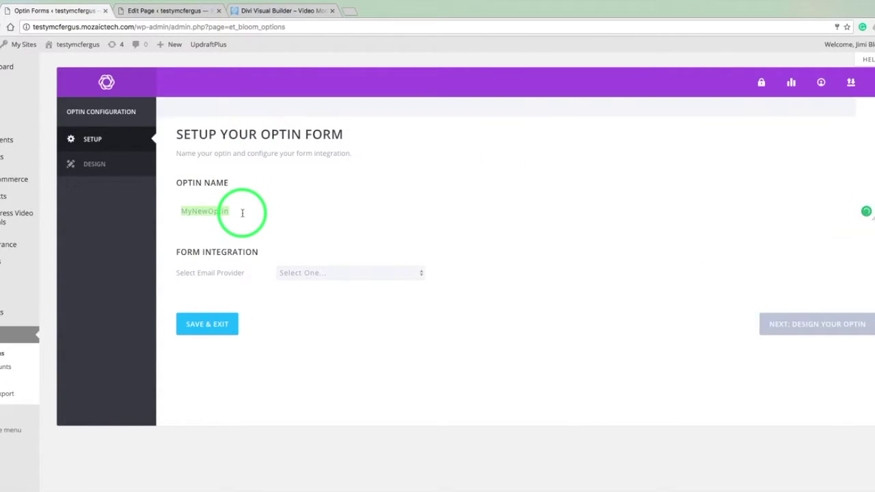
{"action": "type", "text": "Loc"}
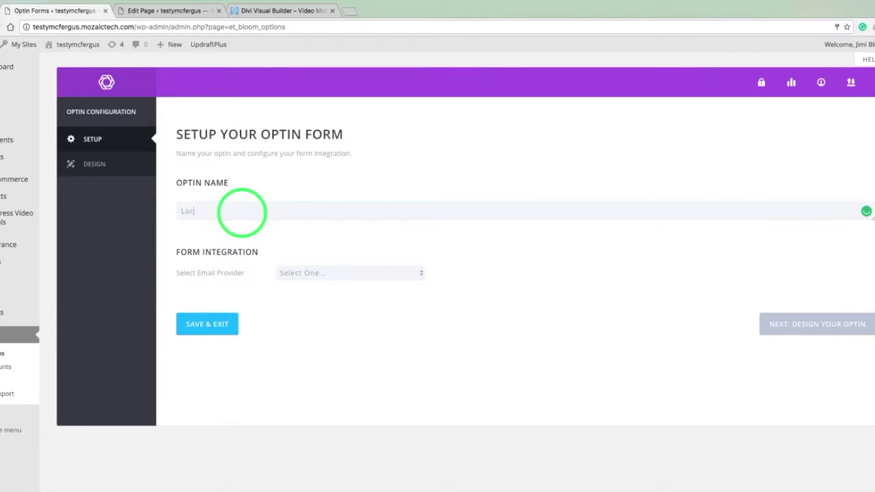
{"action": "type", "text": "ked Content Form"}
Connect the optin to MailChimp, the connected account, and the Testy Tutorials list.
{"action": "left_click", "coordinate": [369, 273]}
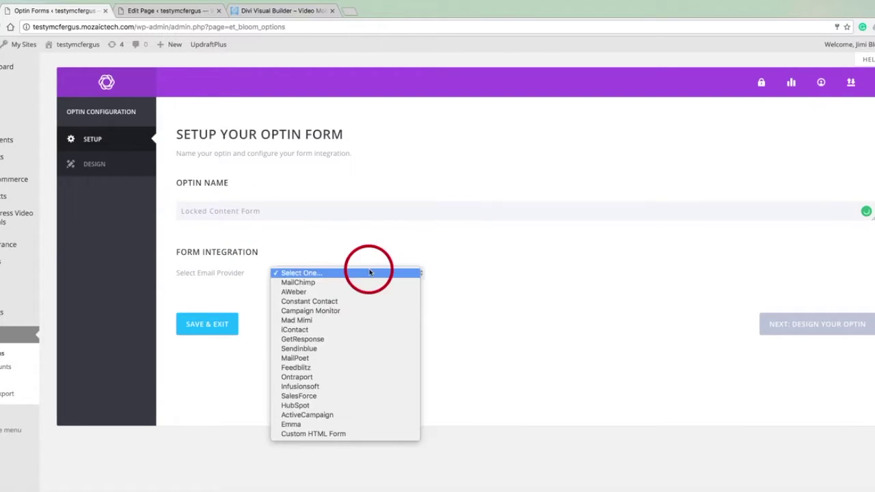
{"action": "left_click", "coordinate": [323, 286]}
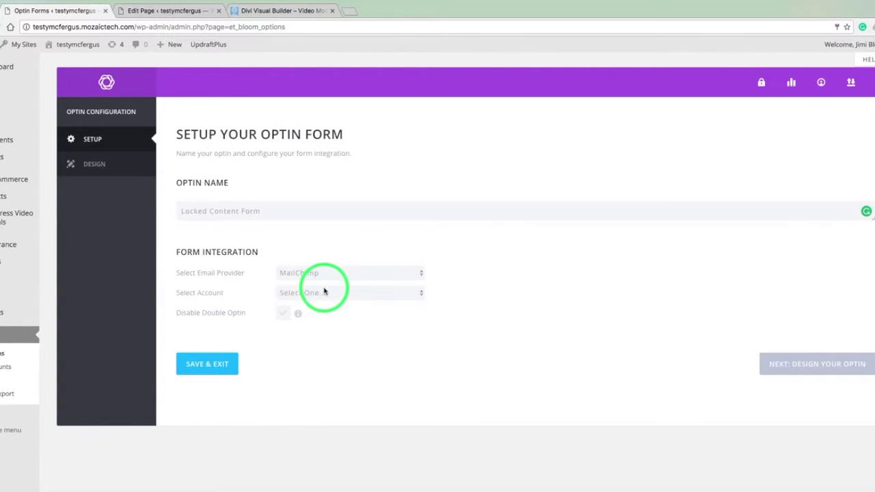
{"action": "left_click", "coordinate": [382, 292]}
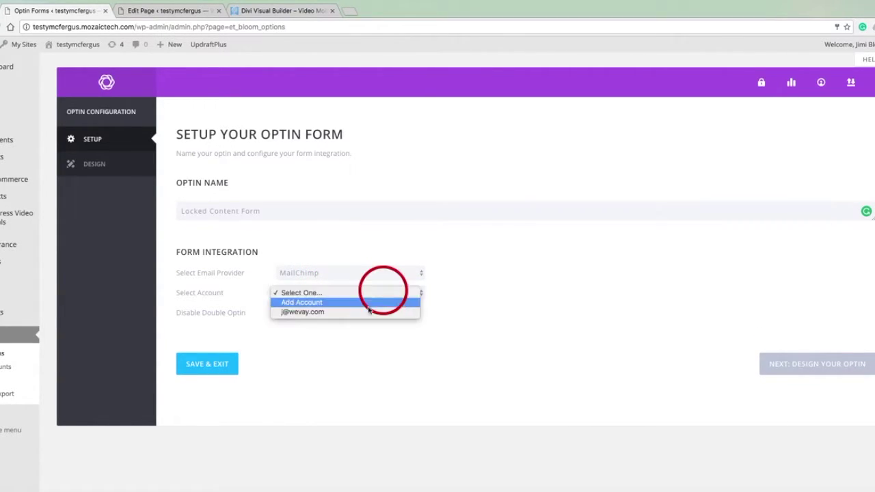
{"action": "left_click", "coordinate": [369, 312]}
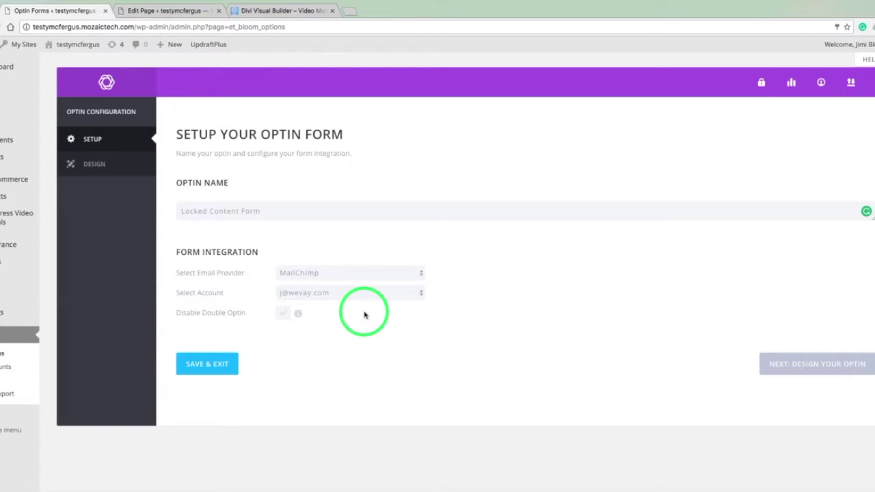
{"action": "left_click", "coordinate": [365, 315]}
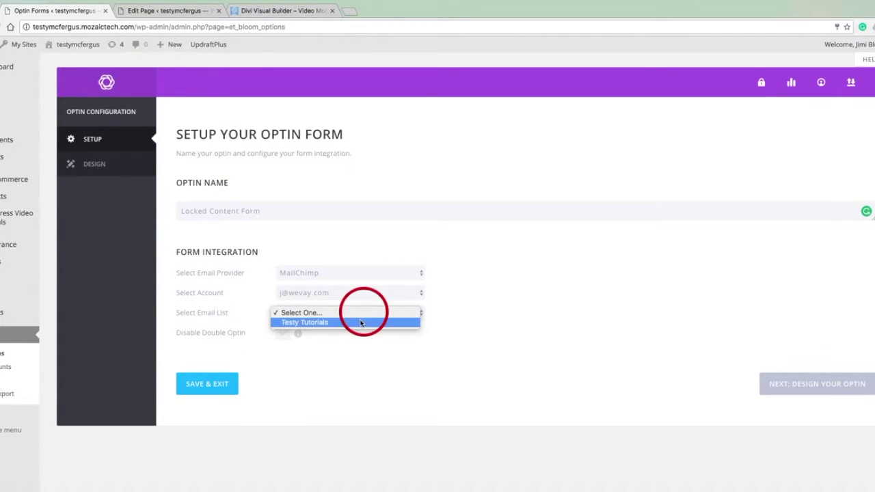
{"action": "left_click", "coordinate": [360, 324]}
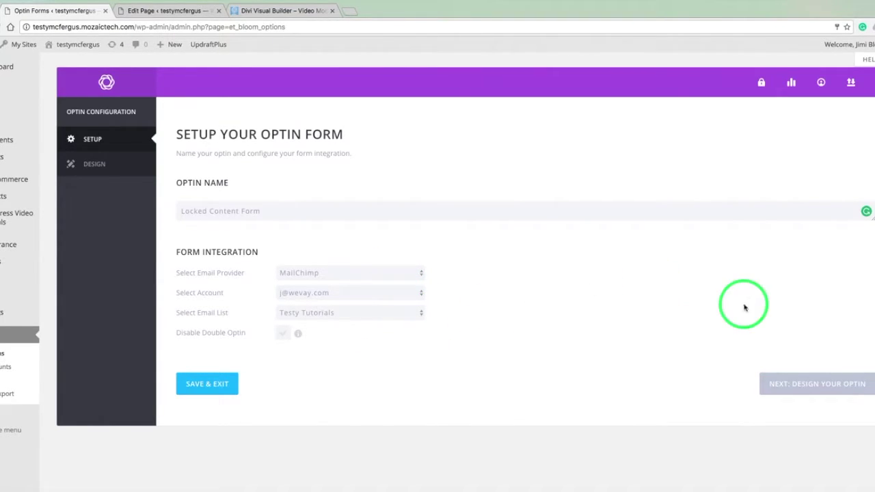
{"action": "left_click", "coordinate": [770, 382]}
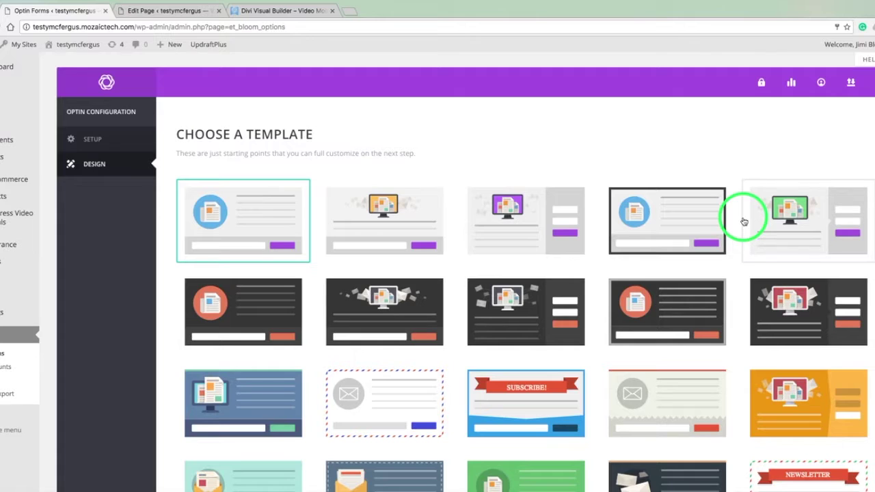
Pick the red envelope template and continue to Next: Customize.
{"action": "scroll", "coordinate": [743, 221], "scroll_direction": "down", "scroll_amount": 3}
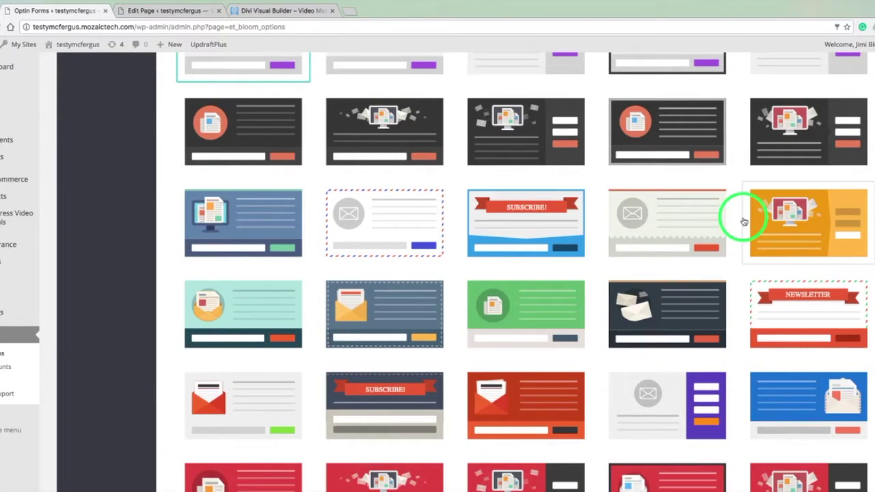
{"action": "scroll", "coordinate": [744, 221], "scroll_direction": "down", "scroll_amount": 3}
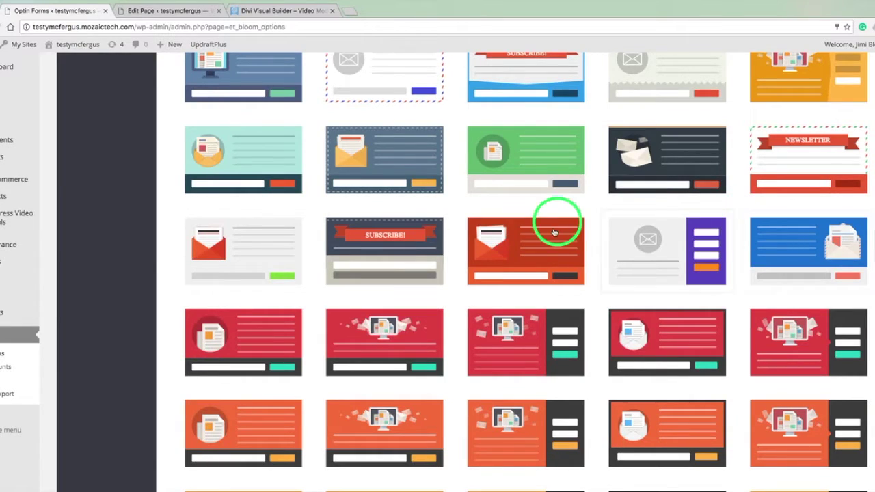
{"action": "left_click", "coordinate": [534, 260]}
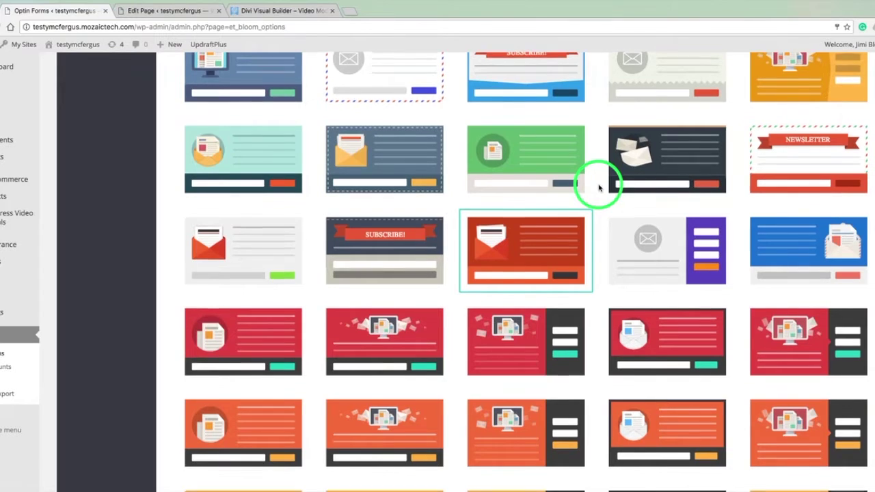
{"action": "scroll", "coordinate": [599, 187], "scroll_direction": "down", "scroll_amount": 4}
{"action": "scroll", "coordinate": [598, 187], "scroll_direction": "down", "scroll_amount": 10}
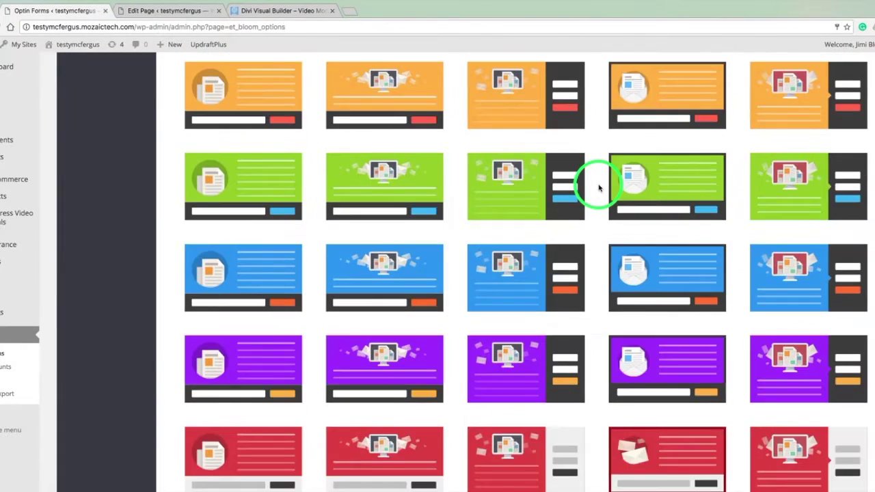
{"action": "scroll", "coordinate": [598, 188], "scroll_direction": "down", "scroll_amount": 12}
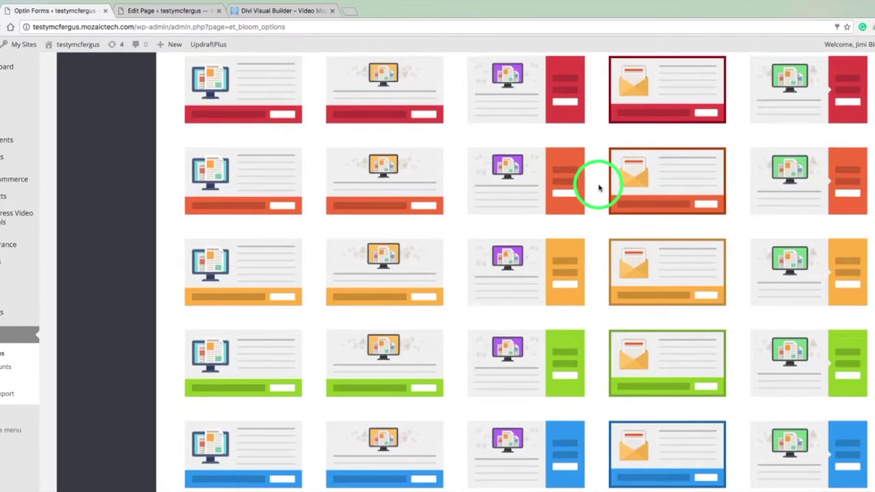
{"action": "scroll", "coordinate": [599, 188], "scroll_direction": "down", "scroll_amount": 5}
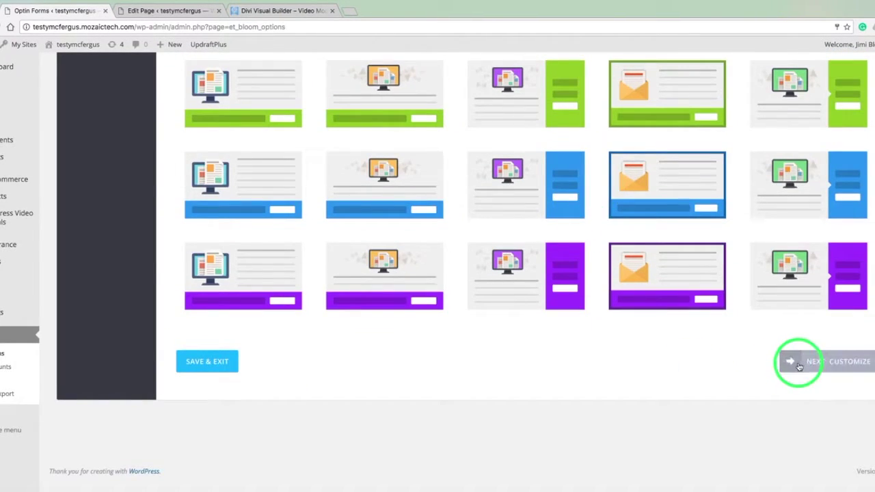
{"action": "left_click", "coordinate": [798, 367]}
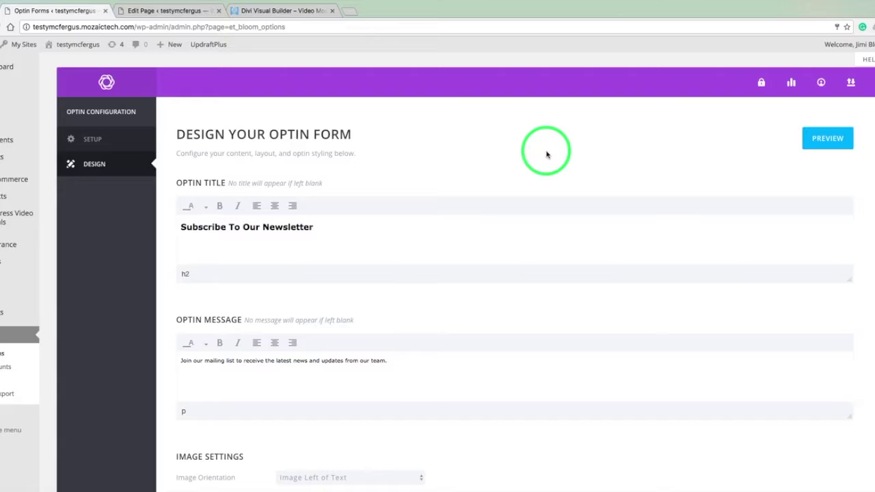
Append ' To Download This Video' to the 'Subscribe To Our Newsletter' optin title.
{"action": "scroll", "coordinate": [546, 155], "scroll_direction": "down", "scroll_amount": 2}
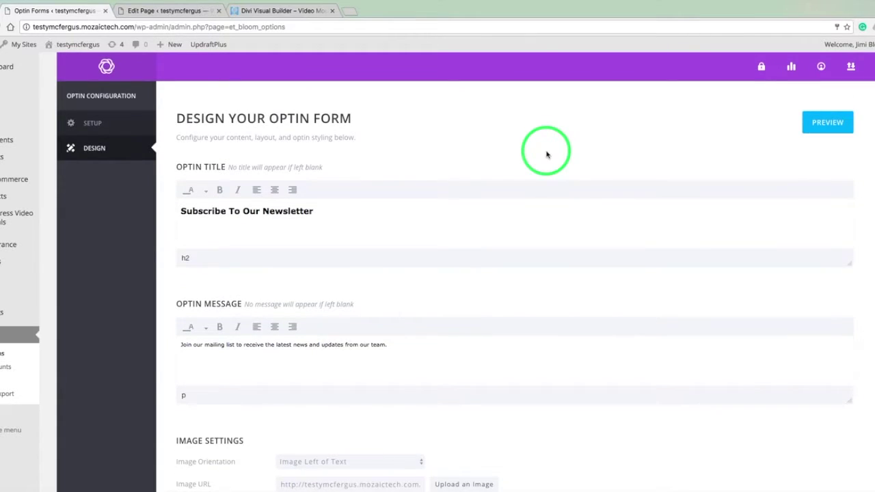
{"action": "left_click", "coordinate": [324, 193]}
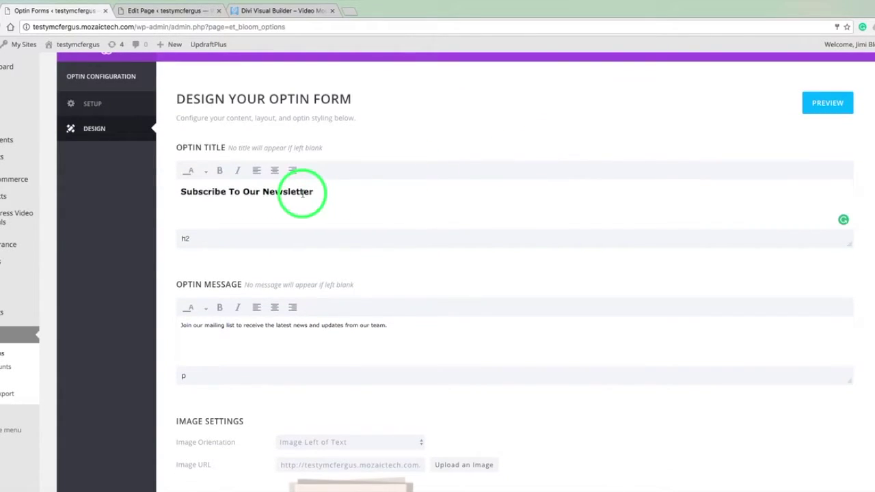
{"action": "triple_click", "coordinate": [303, 194]}
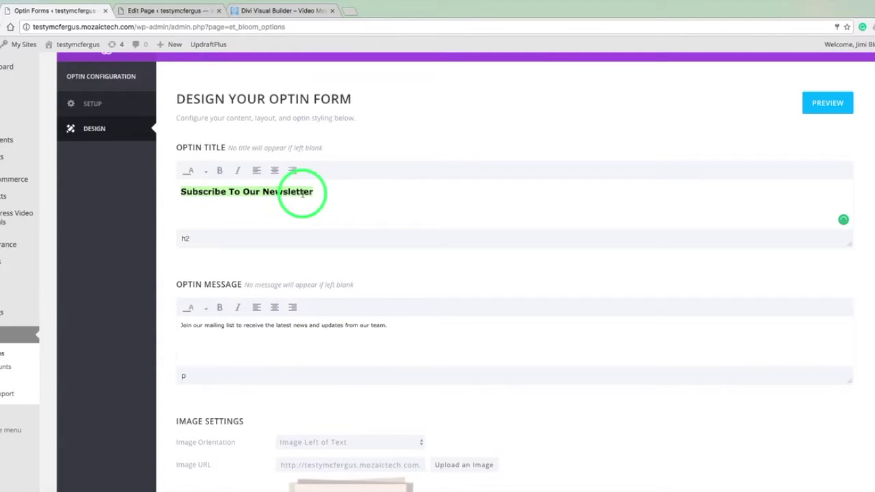
{"action": "key", "text": "Right"}
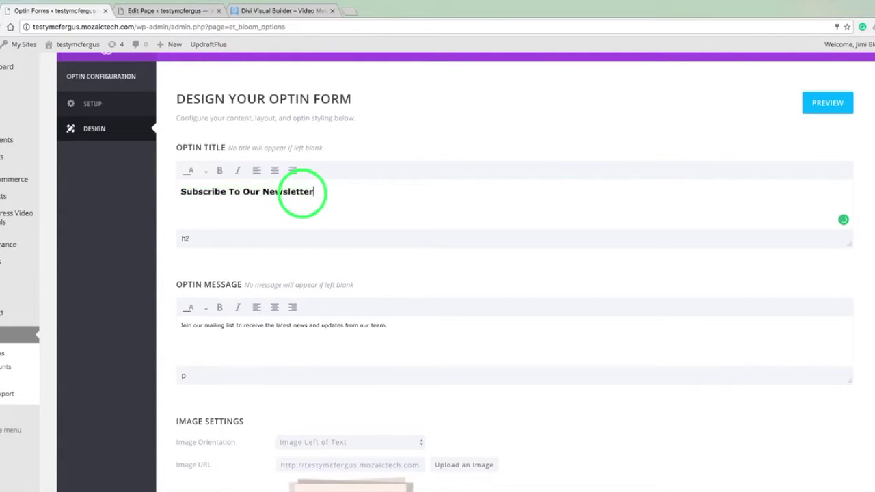
{"action": "type", "text": "To Download This Video"}
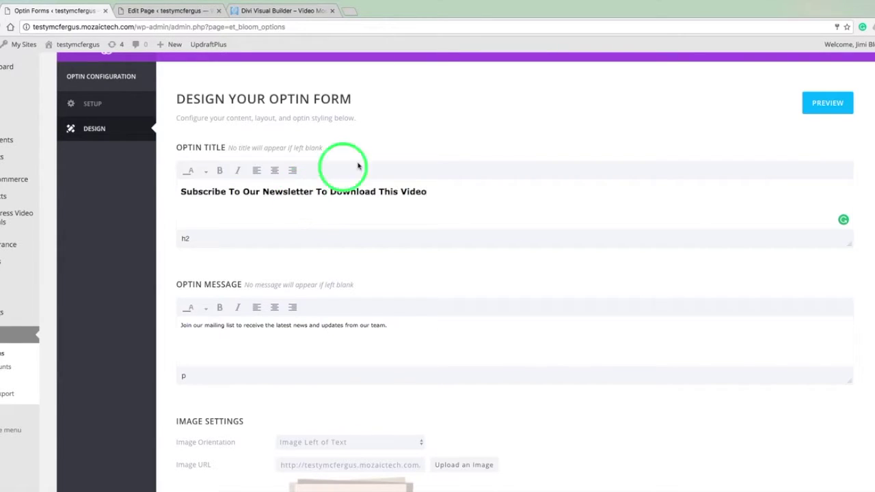
{"action": "scroll", "coordinate": [415, 150], "scroll_direction": "down", "scroll_amount": 1}
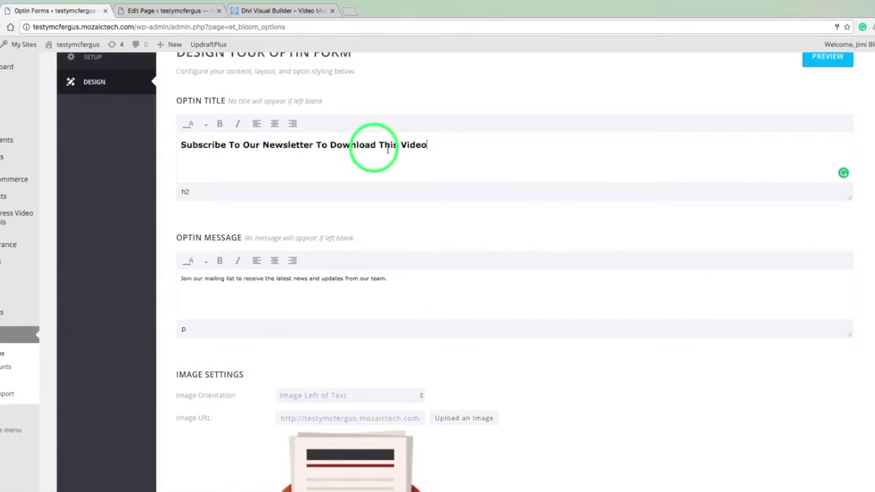
{"action": "left_click", "coordinate": [443, 148]}
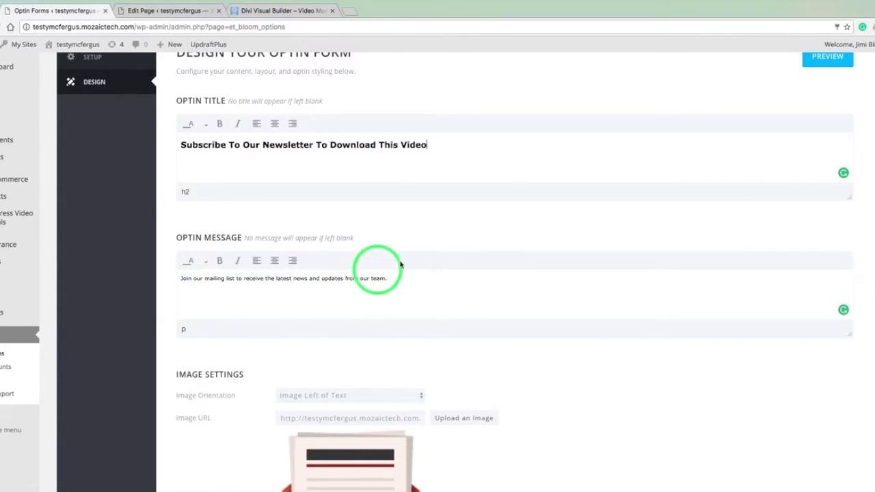
{"action": "scroll", "coordinate": [670, 89], "scroll_direction": "up", "scroll_amount": 1}
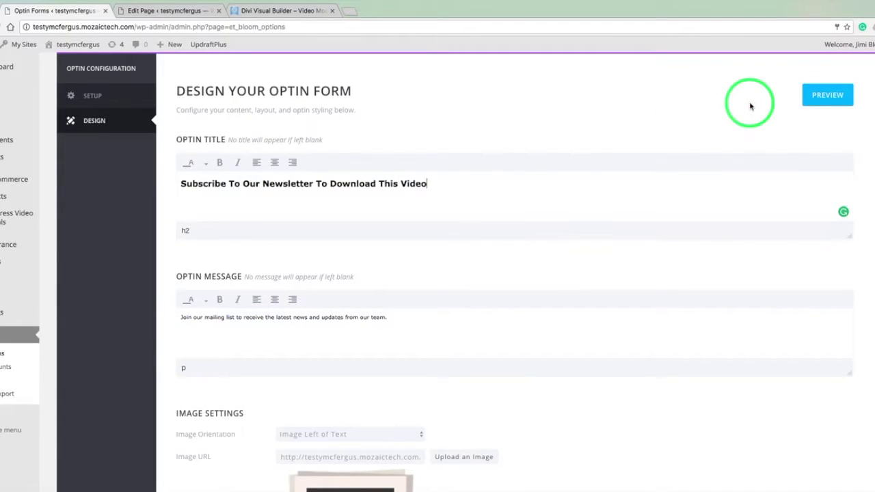
Preview the red envelope optin with its new title, then close the preview.
{"action": "left_click", "coordinate": [810, 102]}
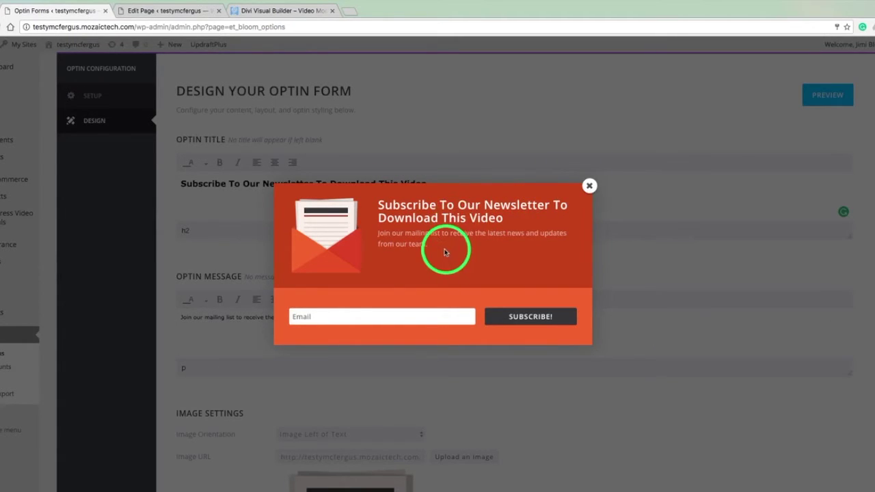
{"action": "left_click", "coordinate": [589, 186]}
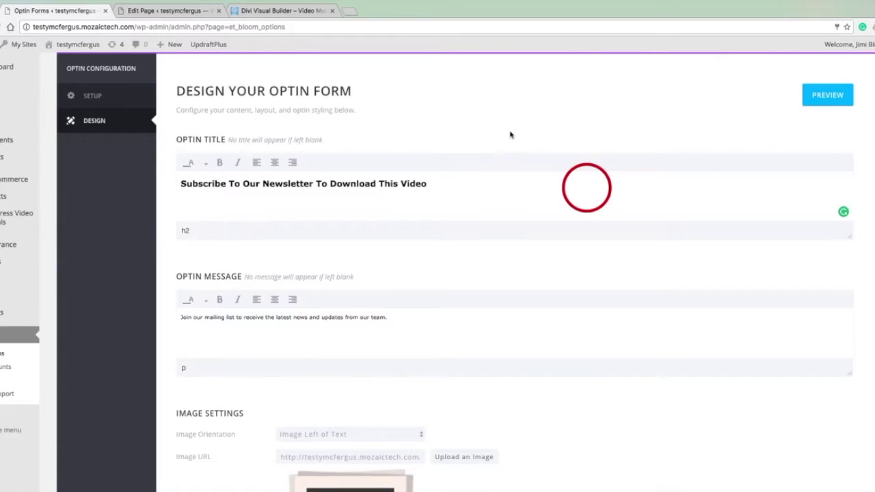
{"action": "scroll", "coordinate": [520, 138], "scroll_direction": "down", "scroll_amount": 3}
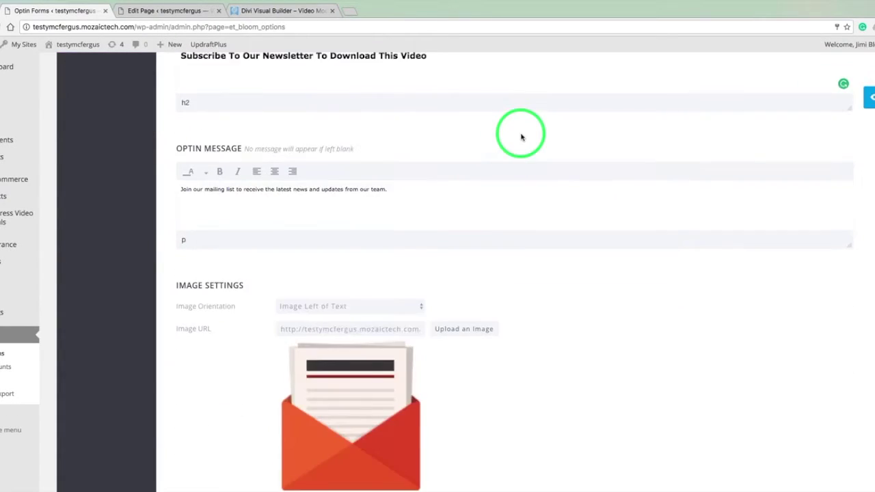
{"action": "scroll", "coordinate": [520, 137], "scroll_direction": "down", "scroll_amount": 3}
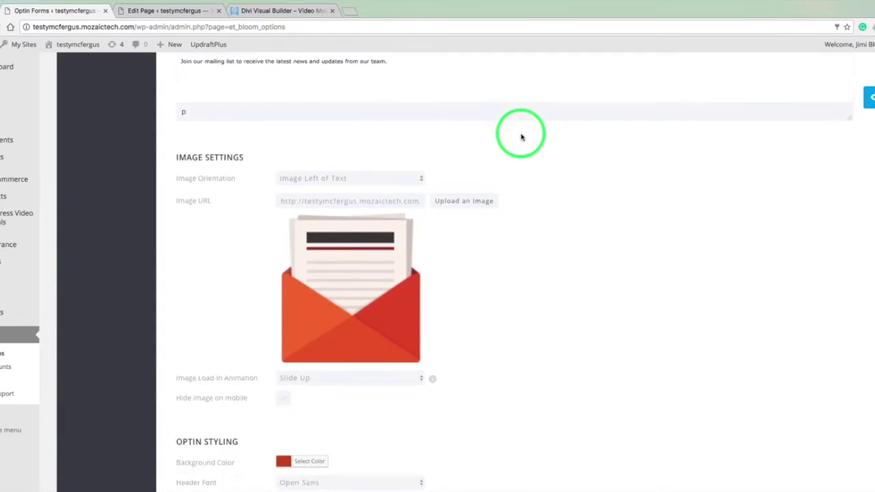
{"action": "scroll", "coordinate": [521, 137], "scroll_direction": "down", "scroll_amount": 1}
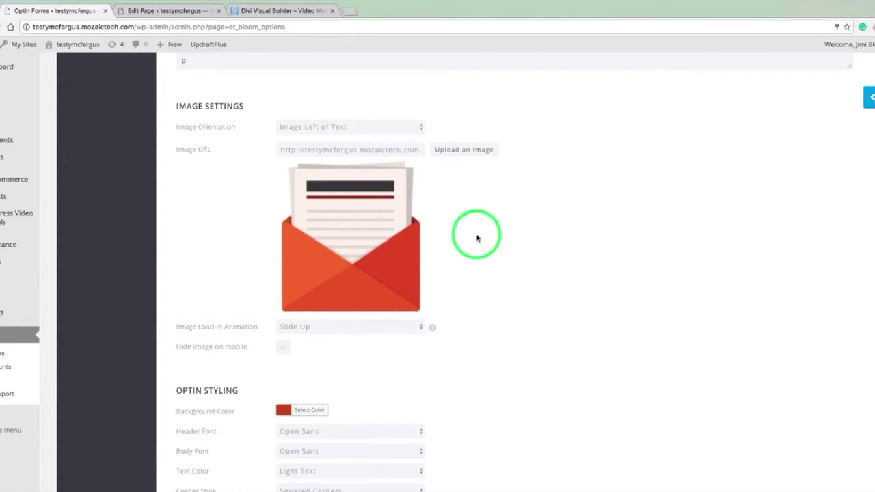
{"action": "scroll", "coordinate": [476, 238], "scroll_direction": "down", "scroll_amount": 3}
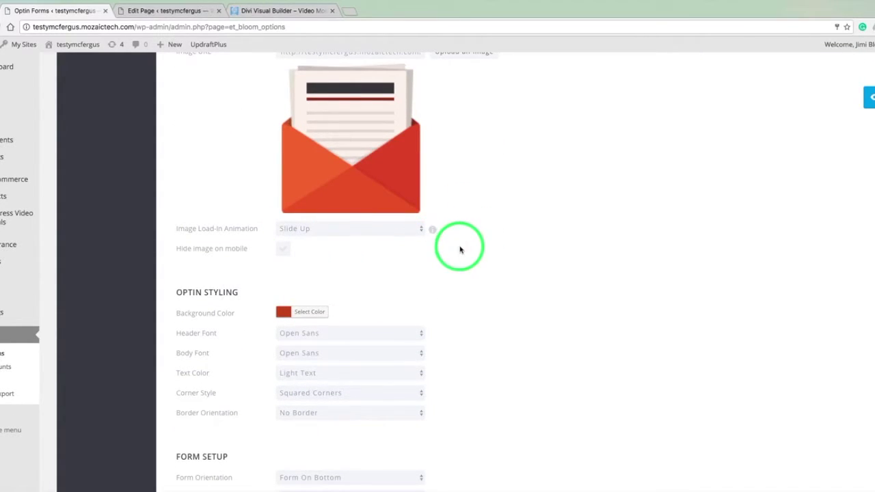
{"action": "left_click", "coordinate": [282, 251]}
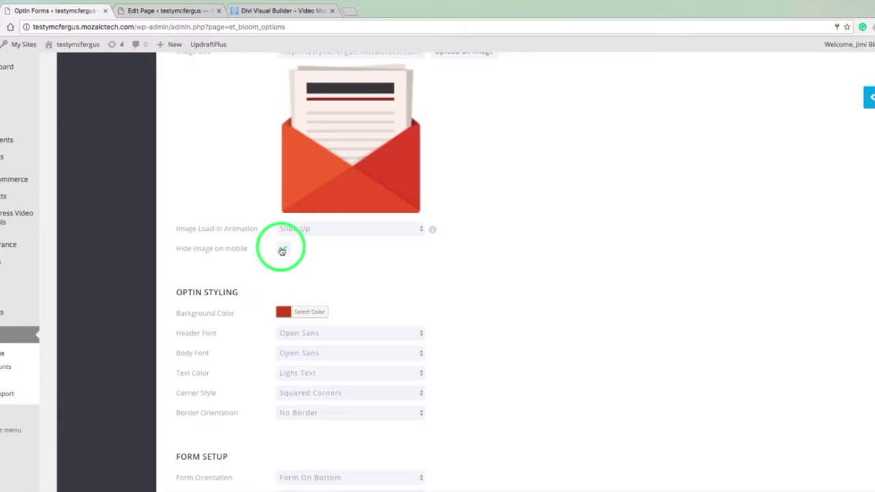
{"action": "scroll", "coordinate": [465, 289], "scroll_direction": "down", "scroll_amount": 5}
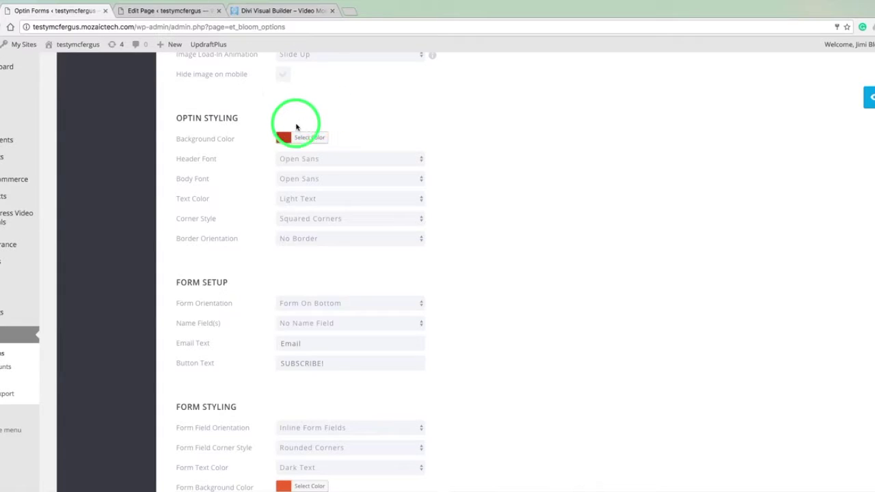
{"action": "left_click", "coordinate": [298, 136]}
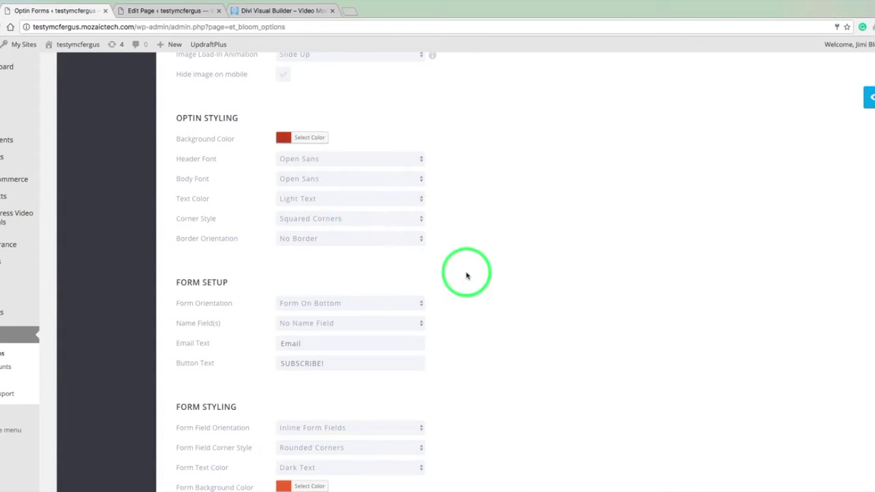
{"action": "scroll", "coordinate": [466, 275], "scroll_direction": "down", "scroll_amount": 4}
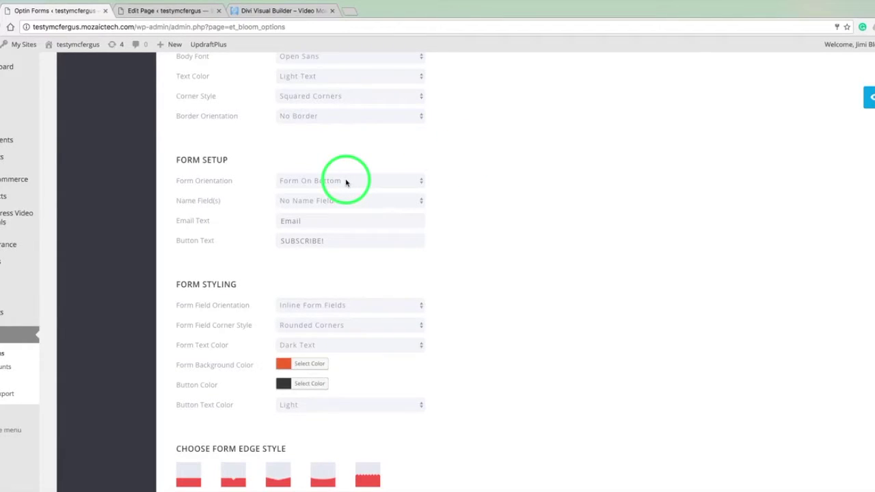
{"action": "left_click", "coordinate": [386, 177]}
{"action": "left_click", "coordinate": [402, 160]}
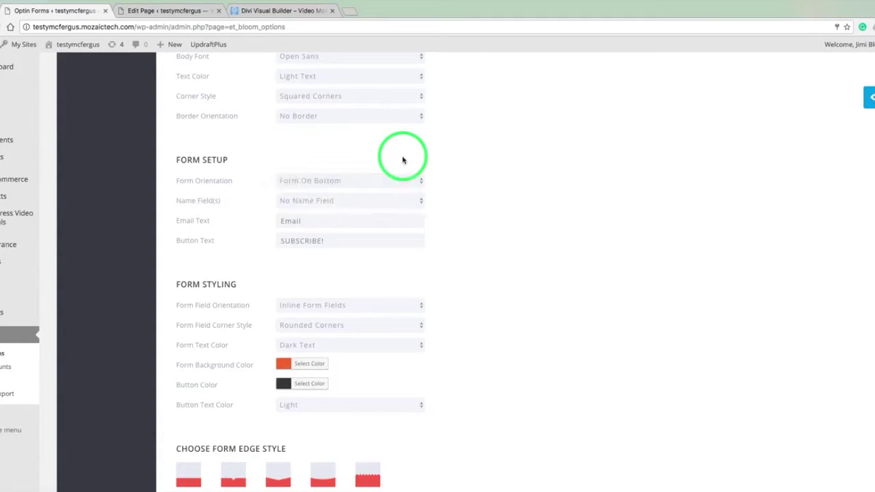
{"action": "left_click", "coordinate": [356, 201]}
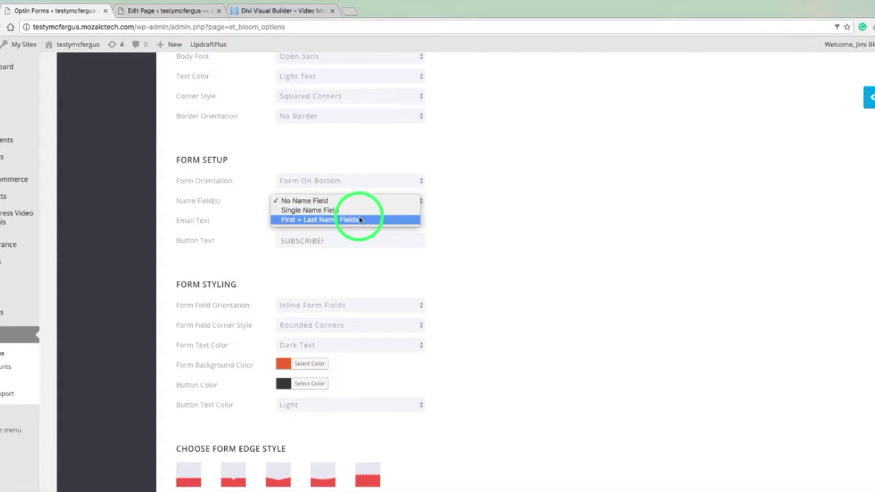
{"action": "left_click", "coordinate": [453, 222]}
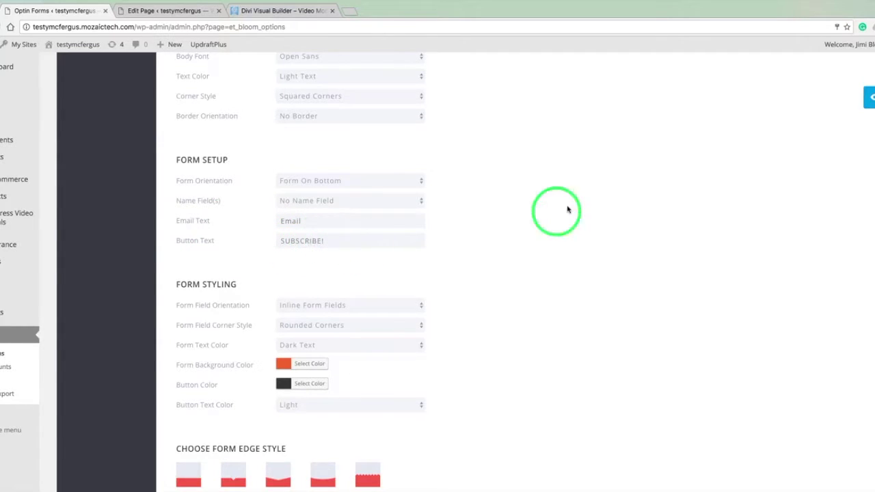
Replace the SUBSCRIBE! button text with 'Download Video!' and confirm it in the preview.
{"action": "left_click", "coordinate": [866, 99]}
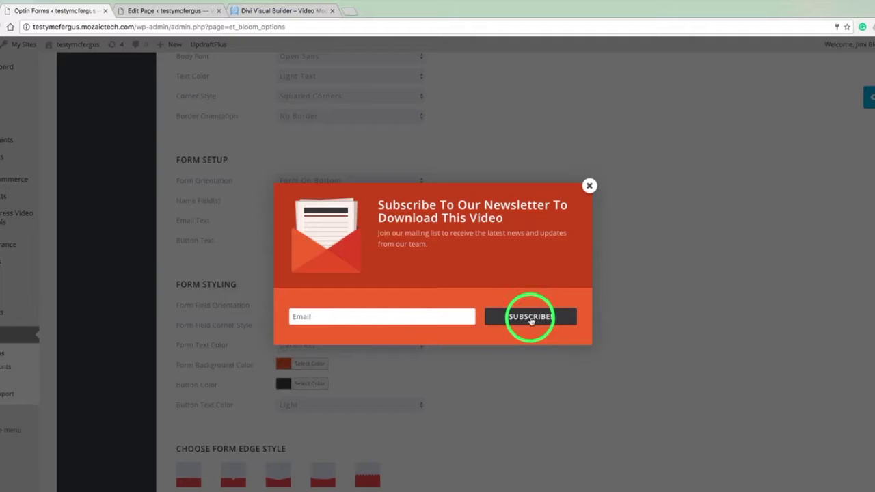
{"action": "left_click", "coordinate": [590, 187]}
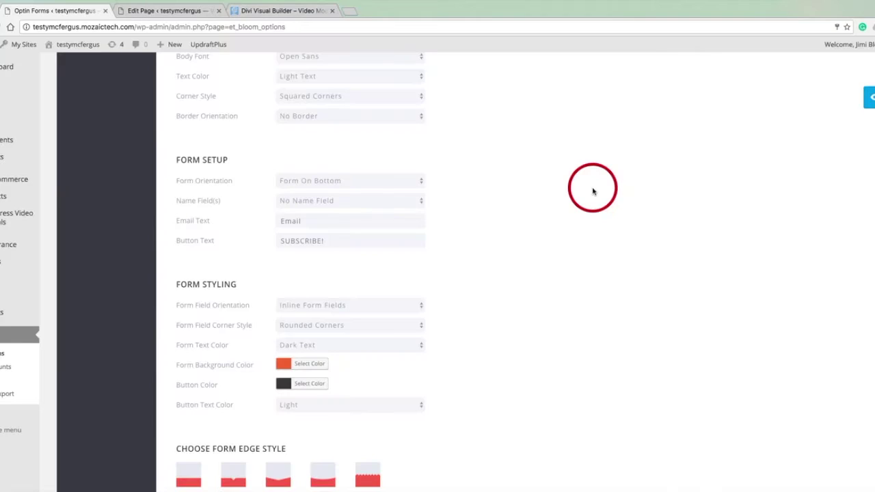
{"action": "left_click", "coordinate": [306, 240]}
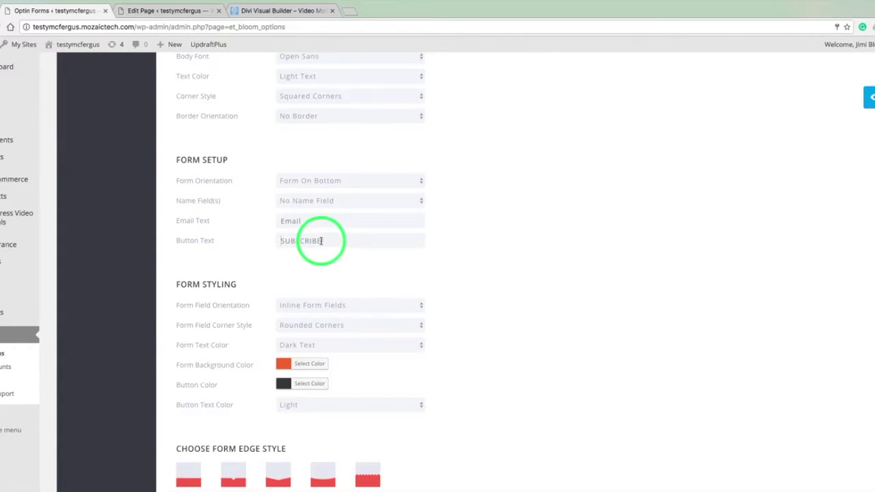
{"action": "left_click", "coordinate": [317, 241]}
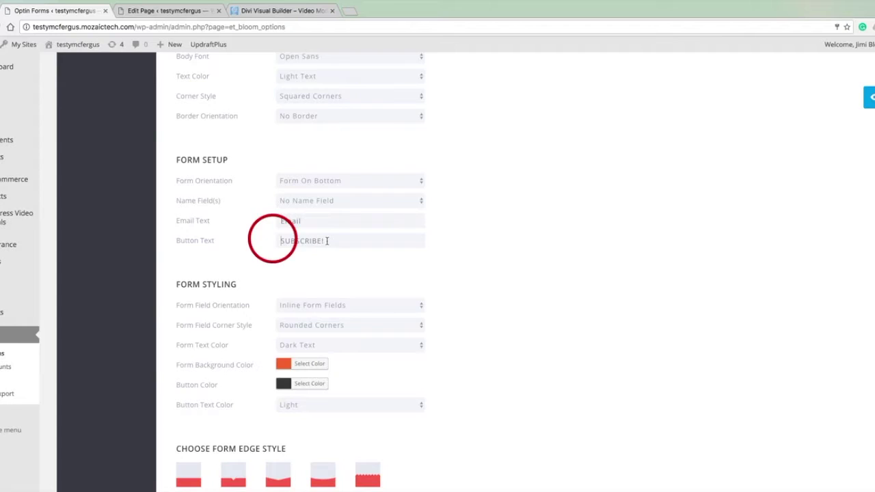
{"action": "key", "text": "super+a"}
{"action": "type", "text": "Download Video!"}
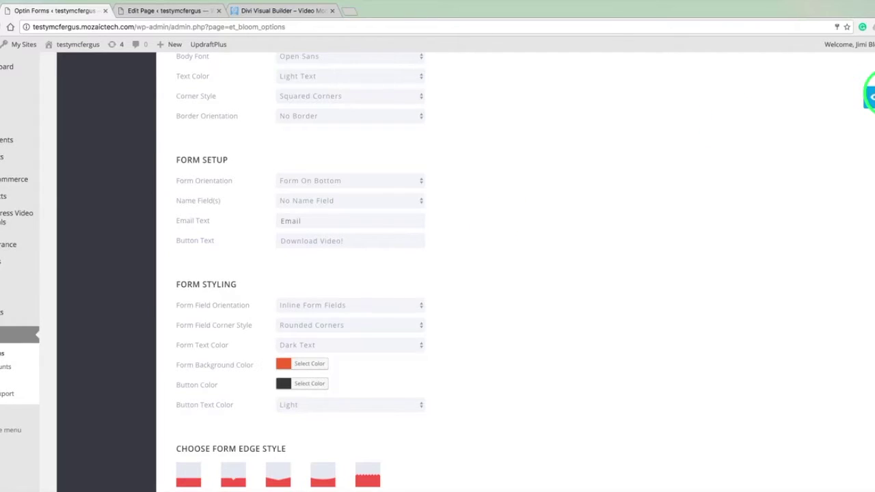
{"action": "left_click", "coordinate": [872, 97]}
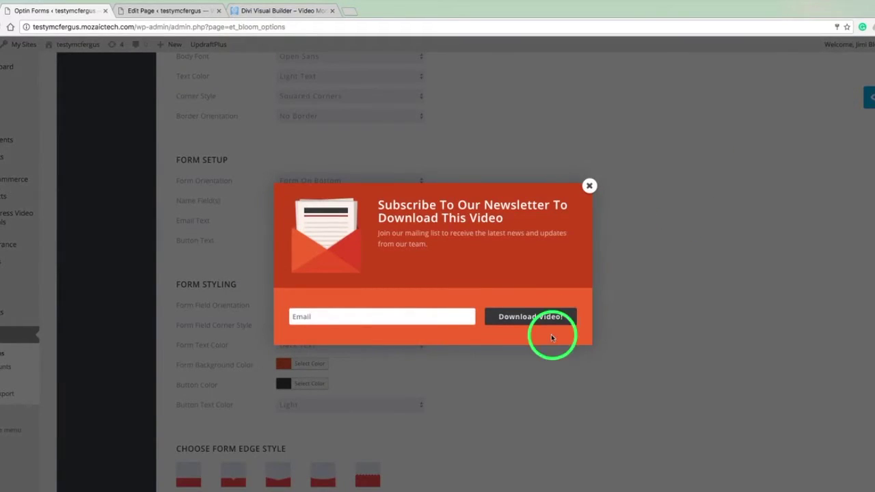
{"action": "left_click", "coordinate": [590, 186]}
{"action": "scroll", "coordinate": [595, 188], "scroll_direction": "down", "scroll_amount": 5}
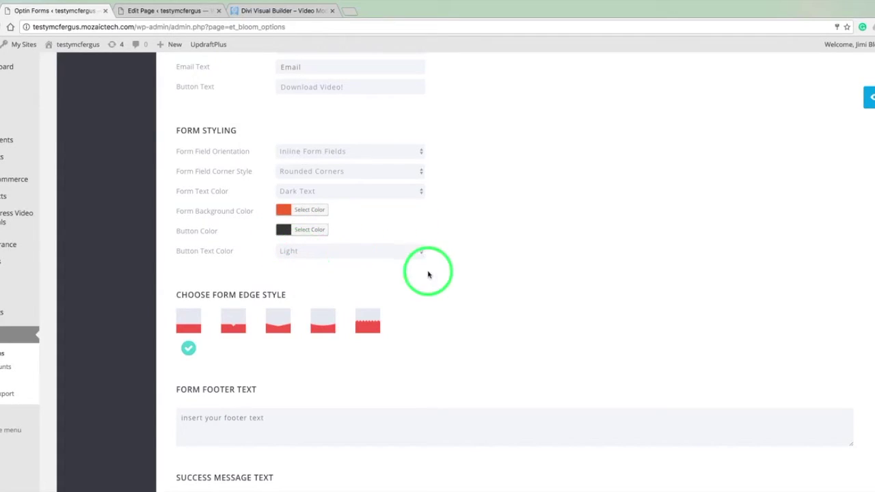
Choose the second, notched form edge style and check it in the preview.
{"action": "scroll", "coordinate": [455, 287], "scroll_direction": "down", "scroll_amount": 3}
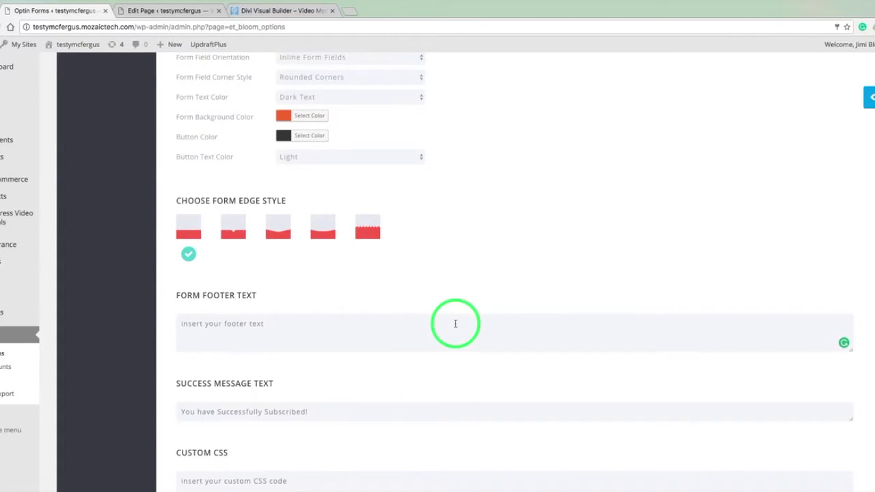
{"action": "left_click", "coordinate": [234, 234]}
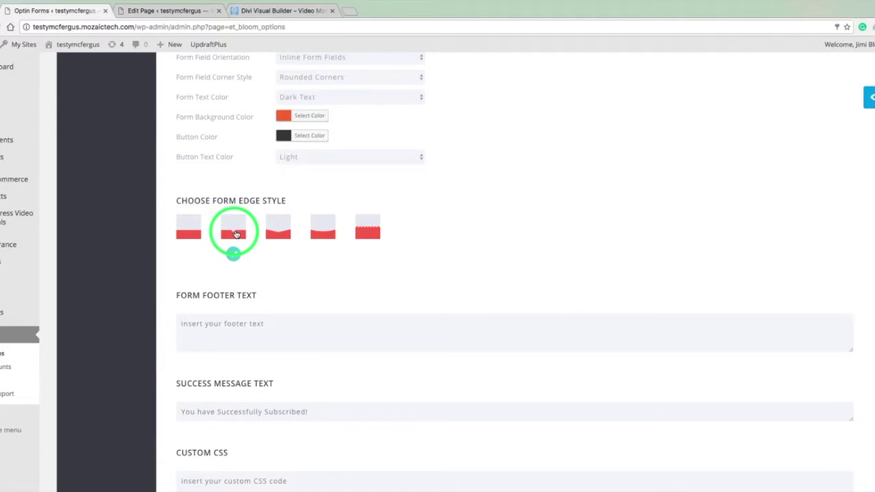
{"action": "left_click", "coordinate": [868, 101]}
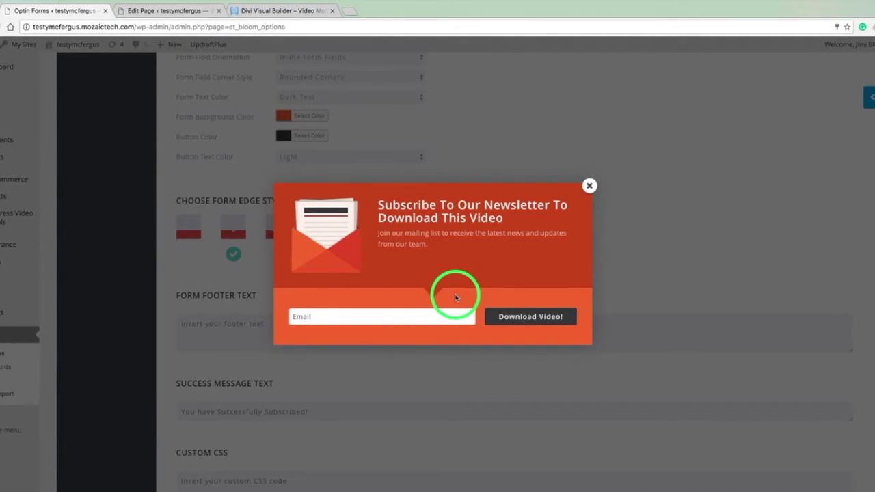
{"action": "left_click", "coordinate": [589, 186]}
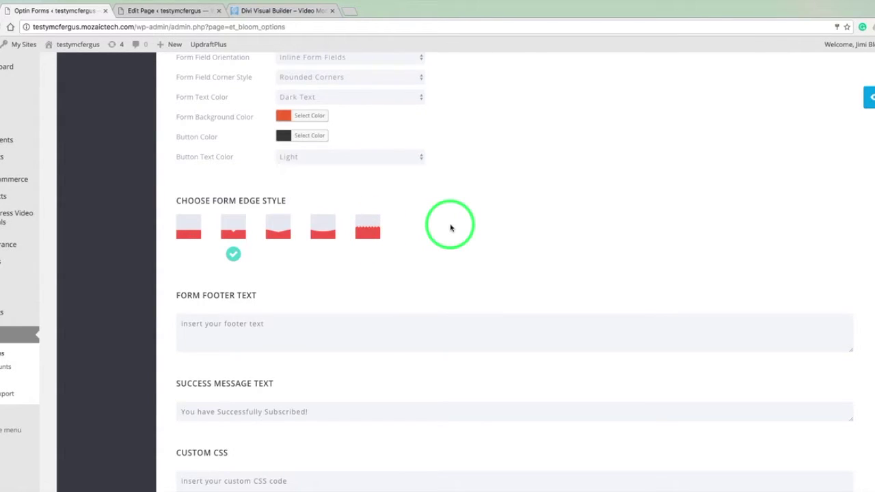
{"action": "scroll", "coordinate": [451, 228], "scroll_direction": "down", "scroll_amount": 1}
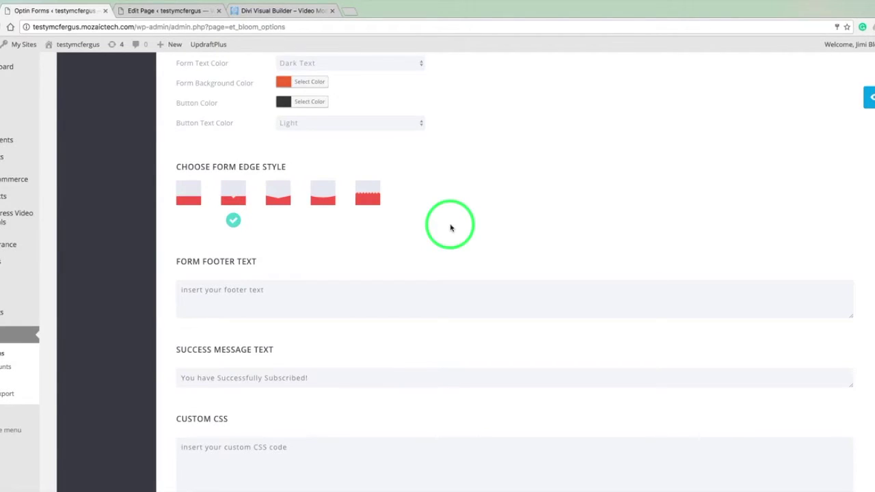
{"action": "scroll", "coordinate": [450, 227], "scroll_direction": "down", "scroll_amount": 3}
Enter 'You have successfully subscribed! Now download your video.' as the success message, fixing 'succesfully'.
{"action": "left_click", "coordinate": [318, 180]}
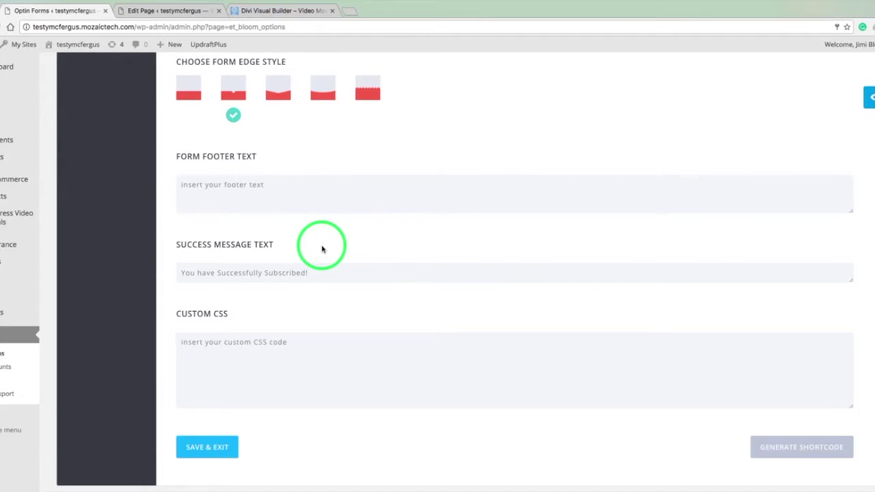
{"action": "left_click", "coordinate": [276, 273]}
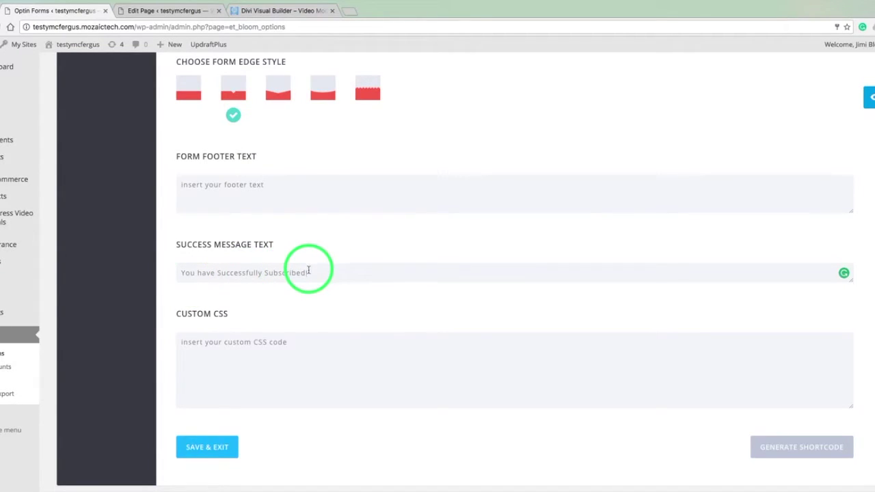
{"action": "left_click", "coordinate": [310, 273]}
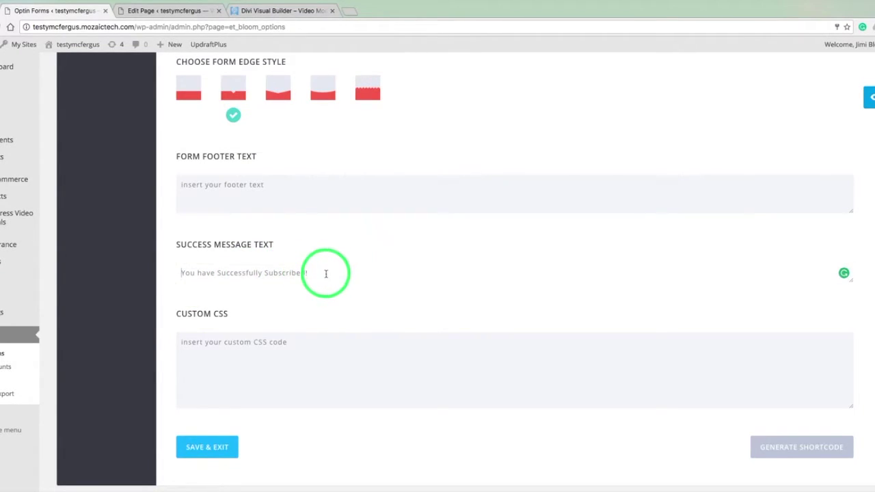
{"action": "left_click", "coordinate": [318, 273]}
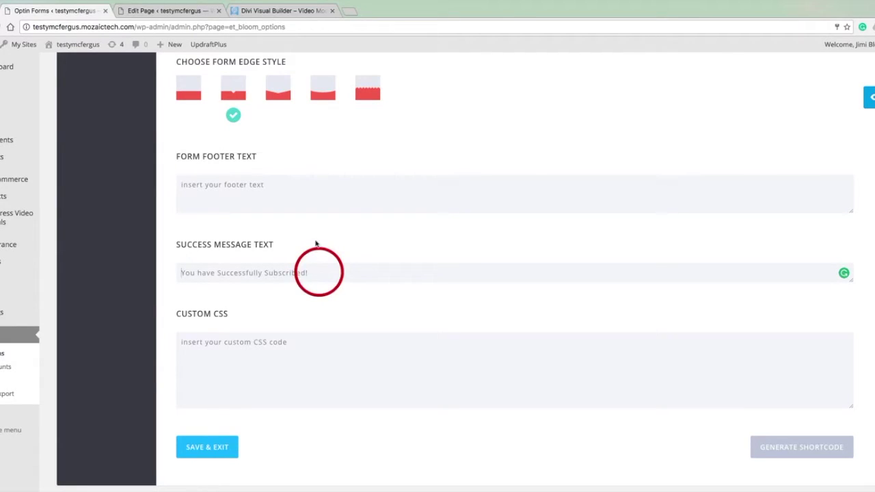
{"action": "type", "text": "You "}
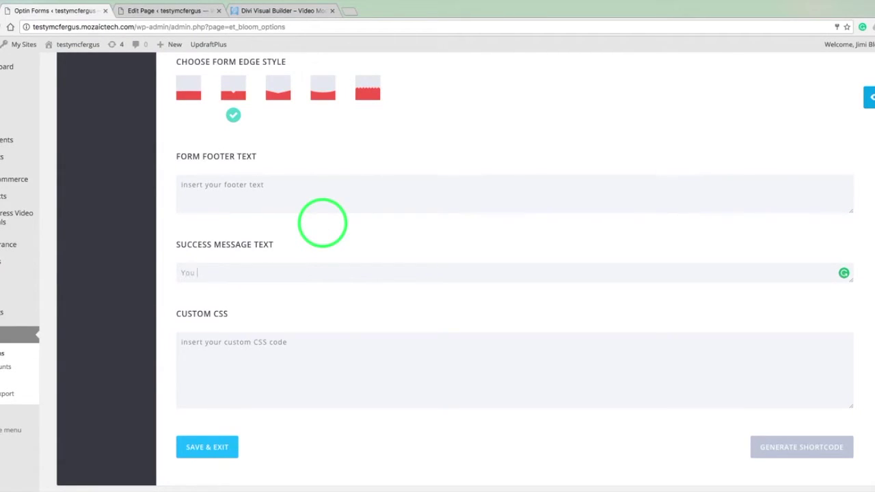
{"action": "type", "text": "have succesfully s"}
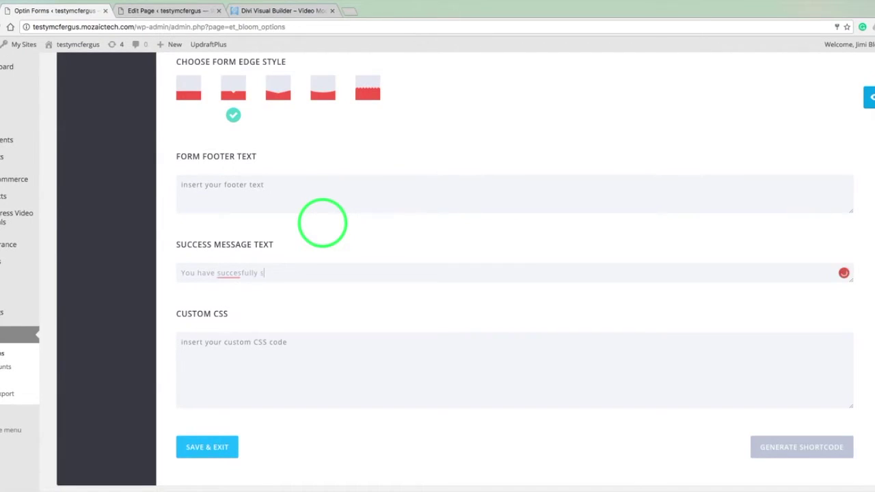
{"action": "type", "text": "ubscribed"}
{"action": "type", "text": "! Now doan"}
{"action": "key", "text": "BackSpace"}
{"action": "key", "text": "BackSpace"}
{"action": "type", "text": "wn"}
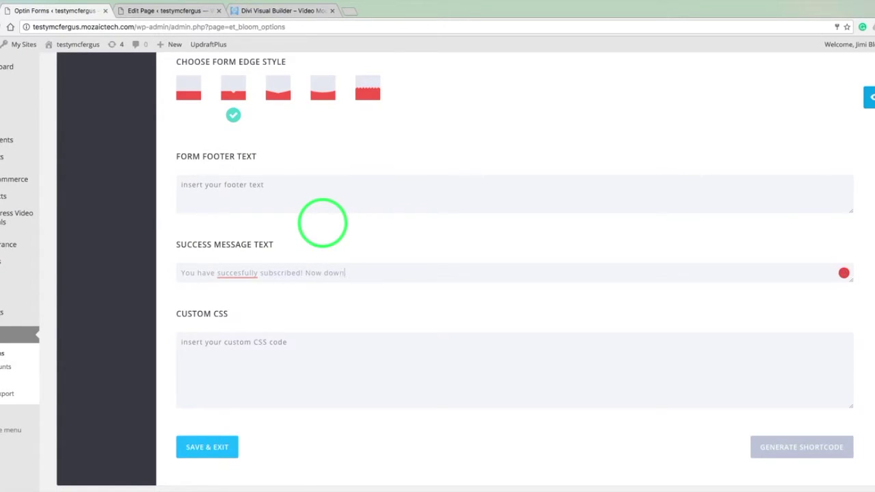
{"action": "type", "text": "load your video."}
{"action": "double_click", "coordinate": [248, 271]}
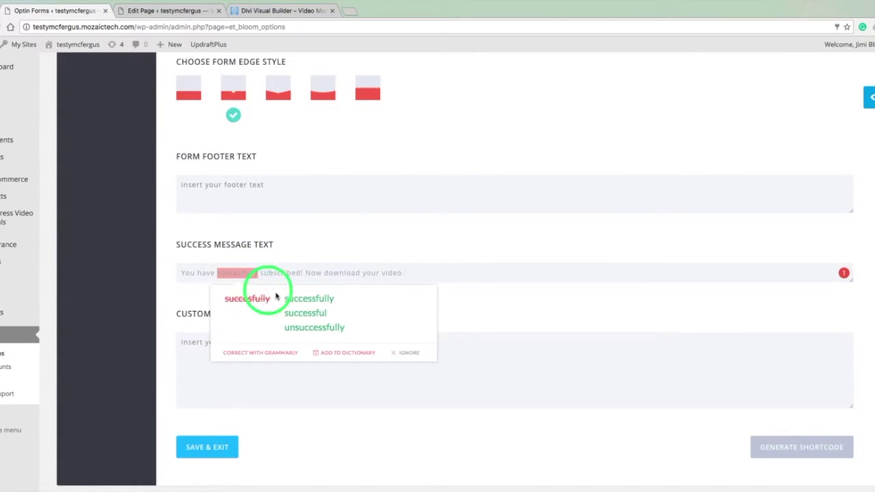
{"action": "left_click", "coordinate": [294, 301]}
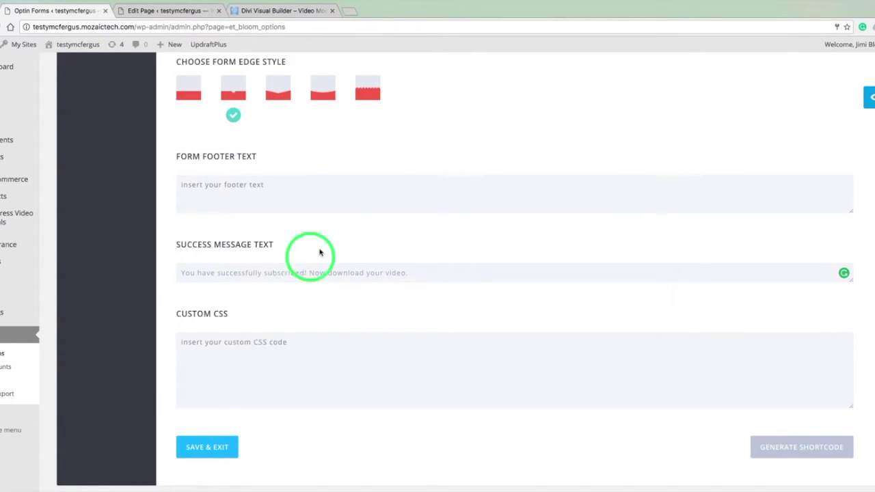
{"action": "scroll", "coordinate": [344, 248], "scroll_direction": "down", "scroll_amount": 2}
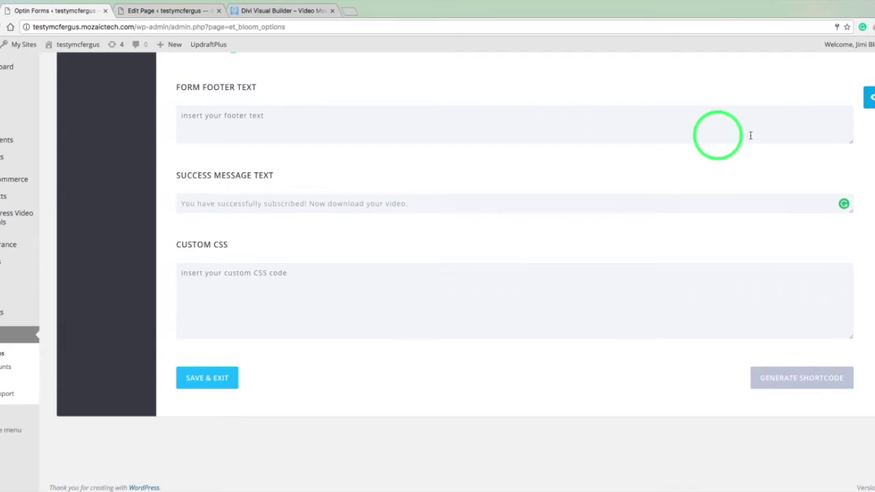
Generate the Locked Content Form shortcode, select and copy it, then dismiss the dialog.
{"action": "left_click", "coordinate": [278, 311]}
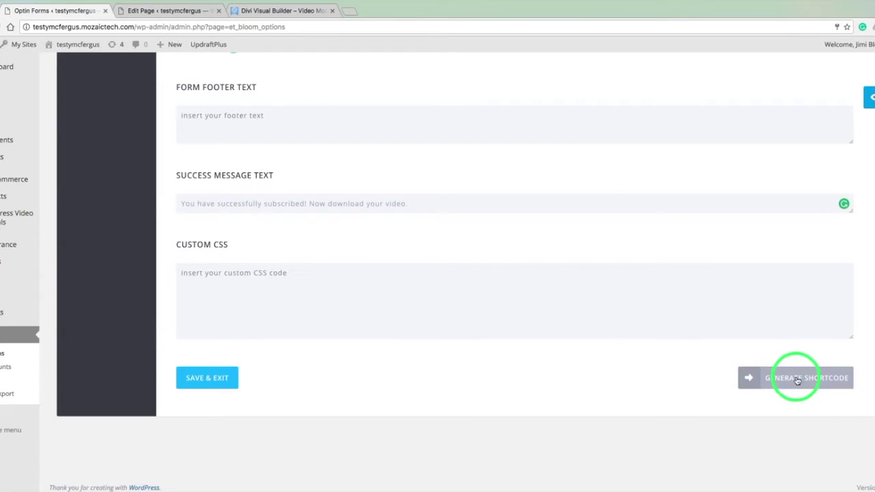
{"action": "left_click", "coordinate": [755, 378]}
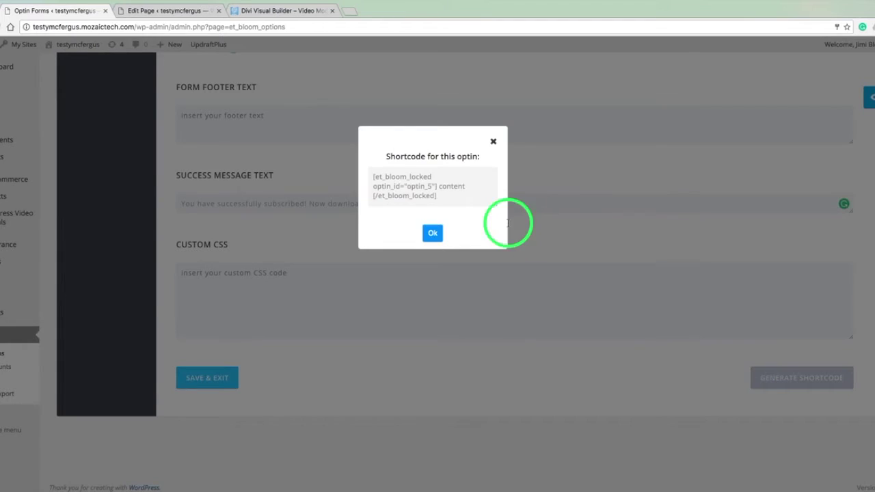
{"action": "triple_click", "coordinate": [446, 197]}
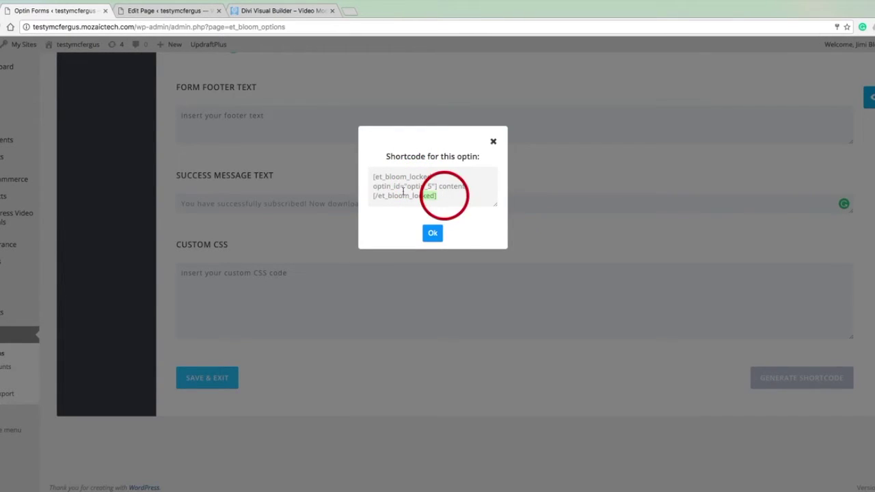
{"action": "left_click_drag", "start_coordinate": [351, 172], "coordinate": [351, 172]}
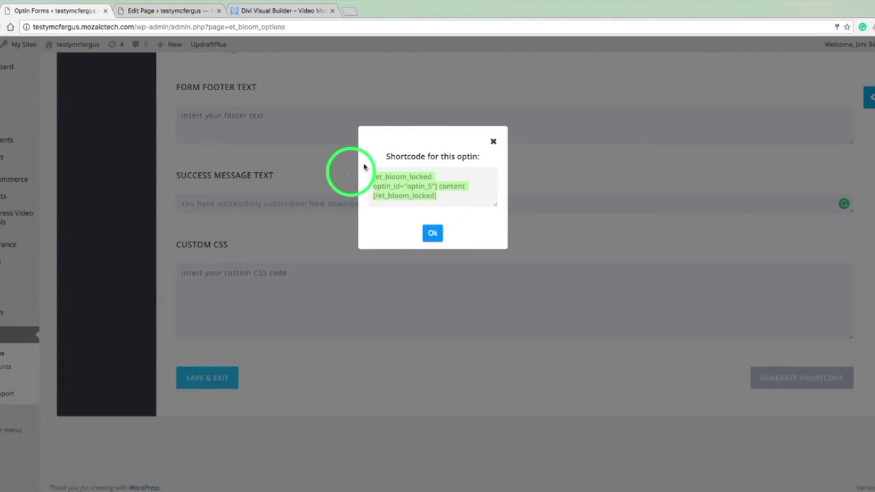
{"action": "left_click", "coordinate": [431, 233]}
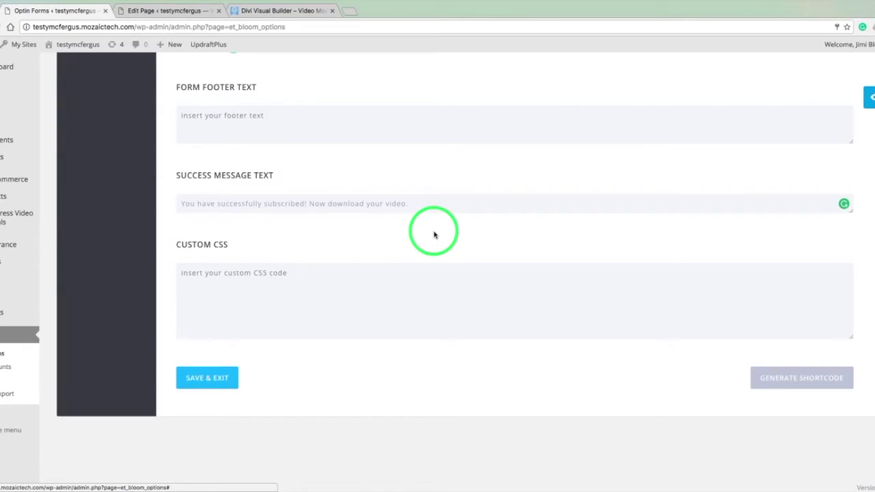
Save and exit the optin, recheck its shortcode, then go to the Edit Page tab.
{"action": "left_click", "coordinate": [220, 378]}
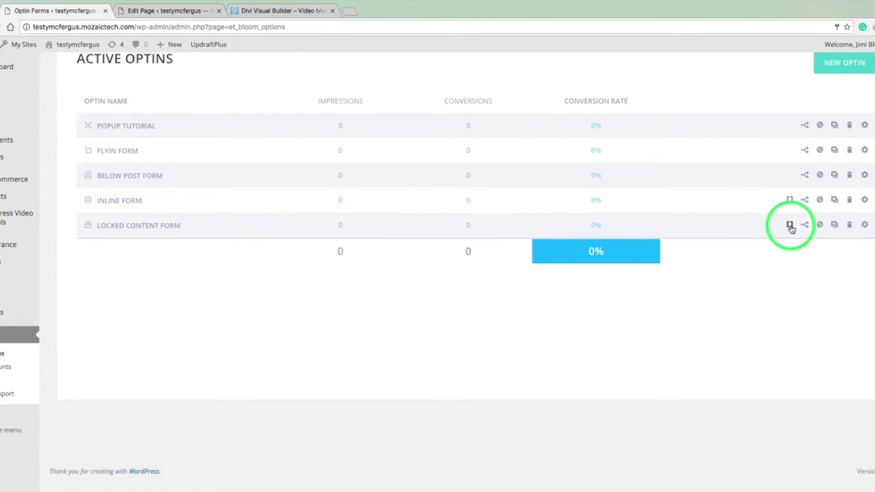
{"action": "left_click", "coordinate": [790, 226]}
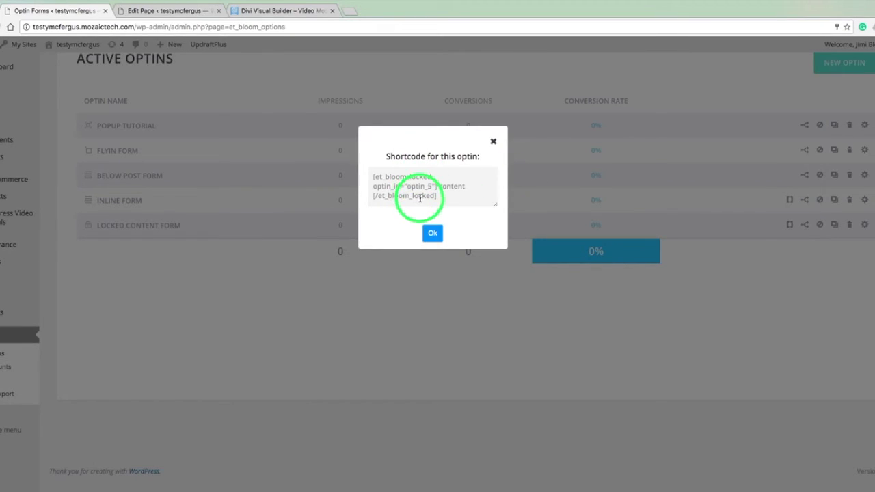
{"action": "left_click", "coordinate": [493, 142]}
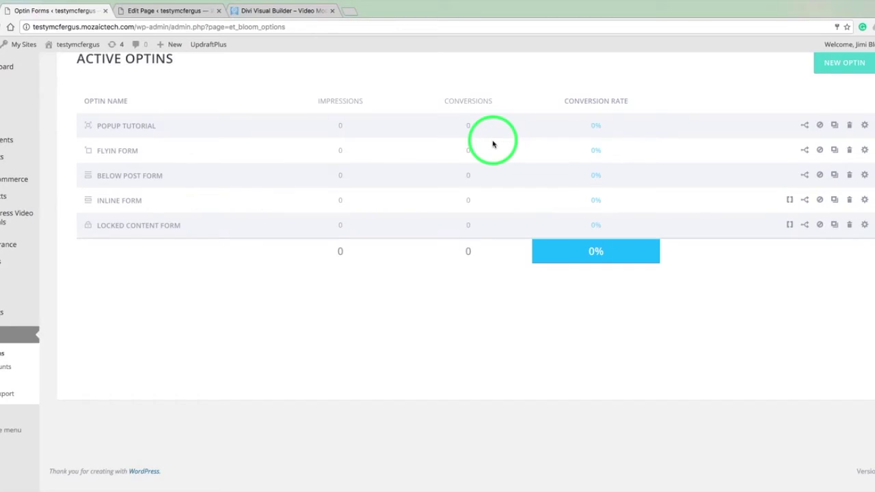
{"action": "left_click", "coordinate": [168, 12]}
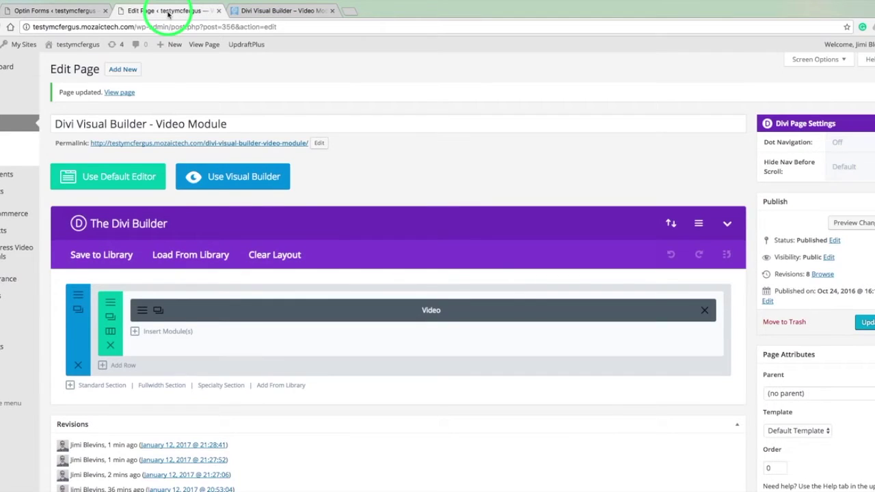
Scroll through the live Divi Visual Builder - Video Module page.
{"action": "left_click", "coordinate": [277, 11]}
{"action": "scroll", "coordinate": [137, 134], "scroll_direction": "up", "scroll_amount": 5}
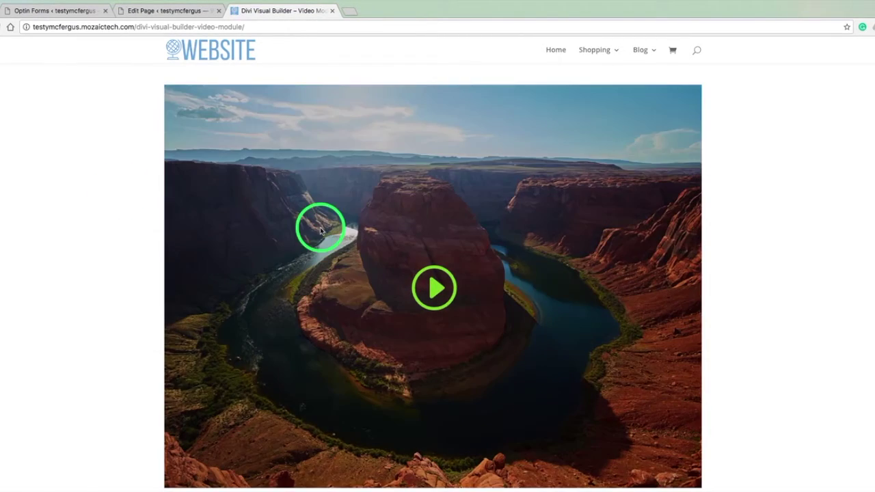
{"action": "scroll", "coordinate": [107, 198], "scroll_direction": "down", "scroll_amount": 2}
{"action": "scroll", "coordinate": [108, 199], "scroll_direction": "down", "scroll_amount": 3}
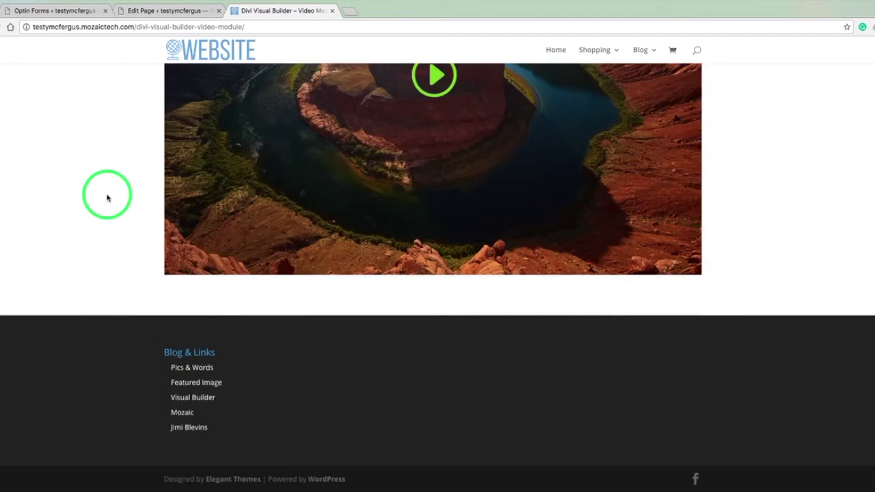
{"action": "scroll", "coordinate": [73, 262], "scroll_direction": "up", "scroll_amount": 5}
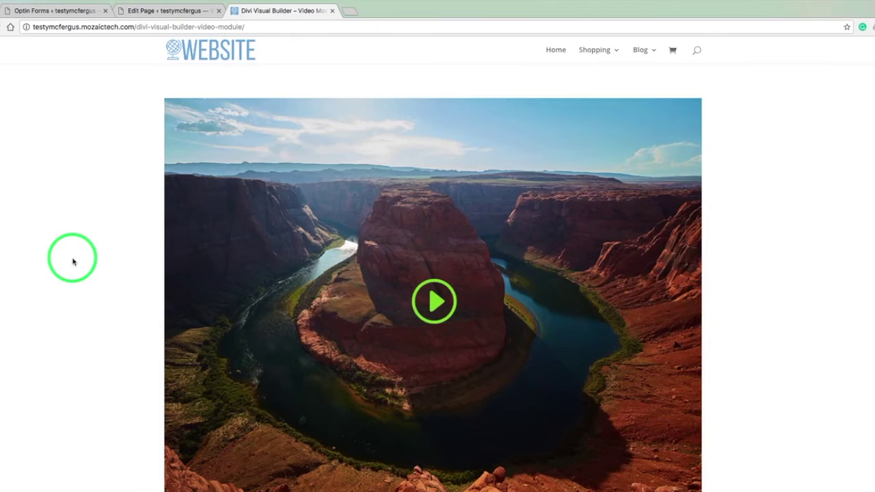
Back on the Edit Page screen, bring up the Insert Module list below the Video module.
{"action": "left_click", "coordinate": [157, 14]}
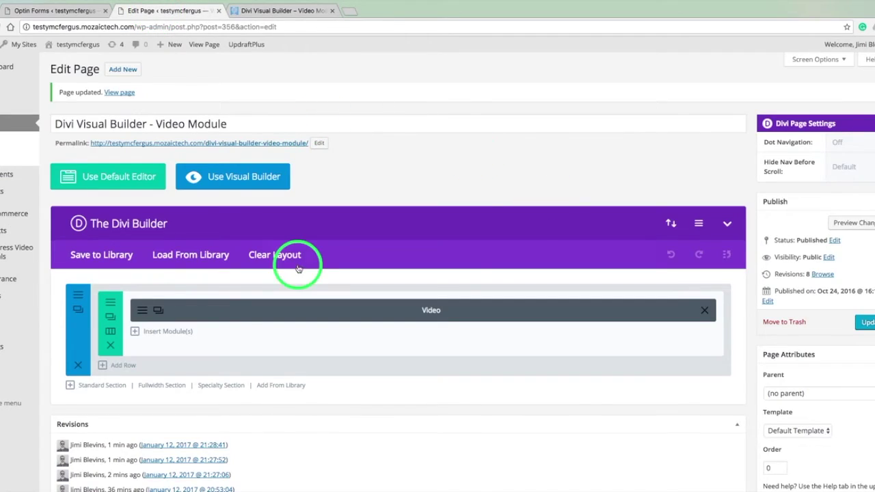
{"action": "left_click", "coordinate": [167, 332]}
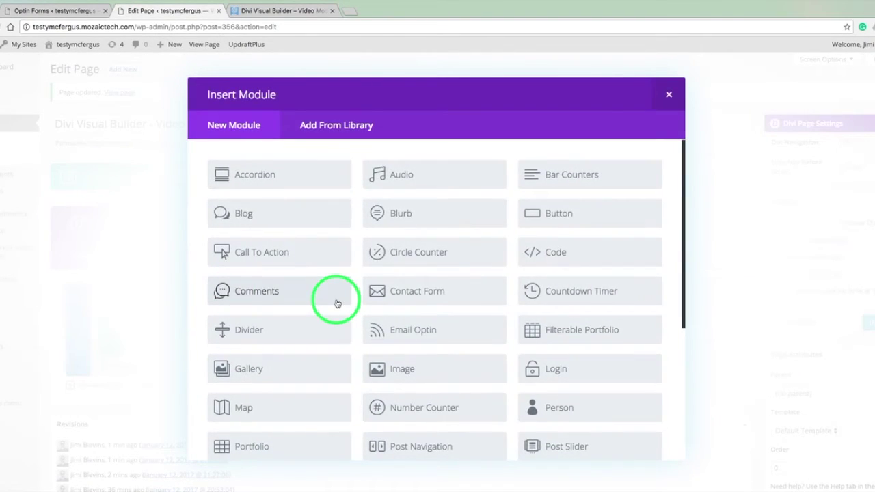
{"action": "scroll", "coordinate": [337, 304], "scroll_direction": "down", "scroll_amount": 4}
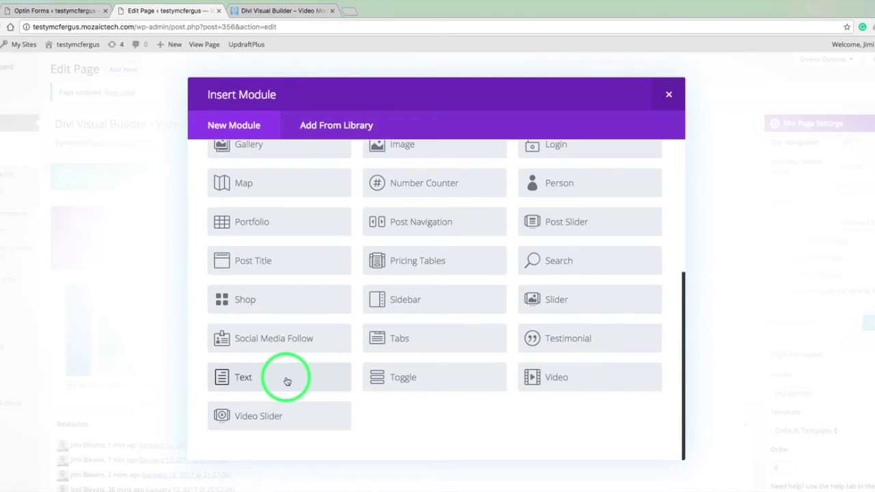
Add a Text module and paste the [et_bloom_locked optin_id="optin_5"] shortcode into its Text tab.
{"action": "left_click", "coordinate": [287, 381]}
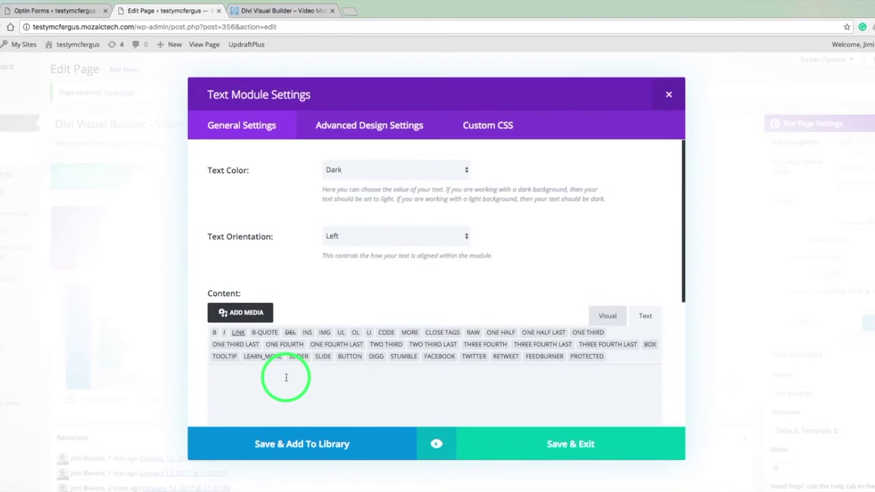
{"action": "left_click", "coordinate": [576, 245]}
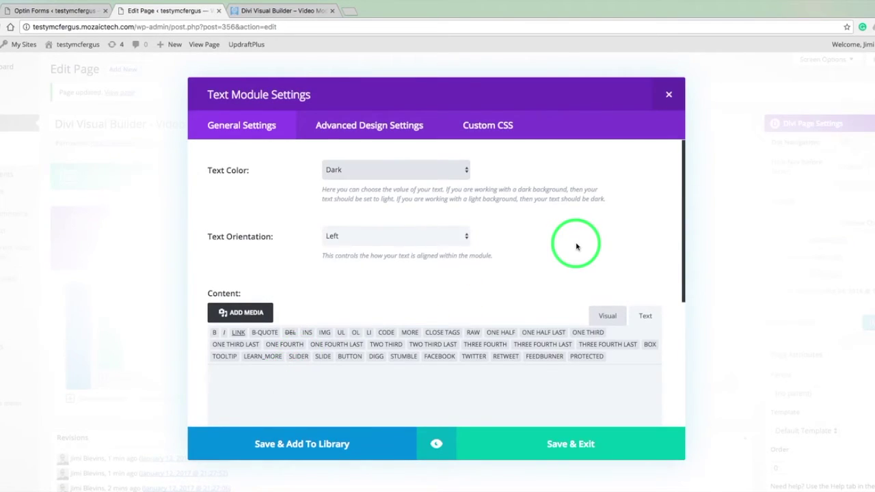
{"action": "scroll", "coordinate": [576, 245], "scroll_direction": "down", "scroll_amount": 3}
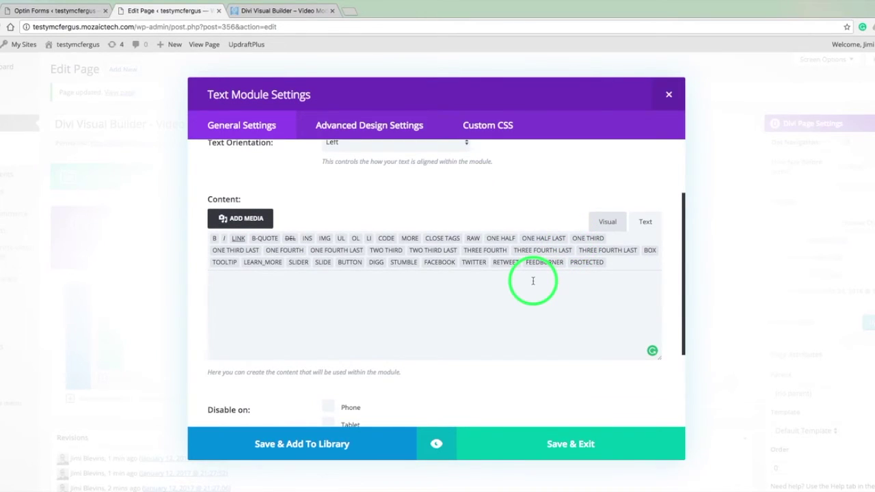
{"action": "left_click", "coordinate": [533, 281]}
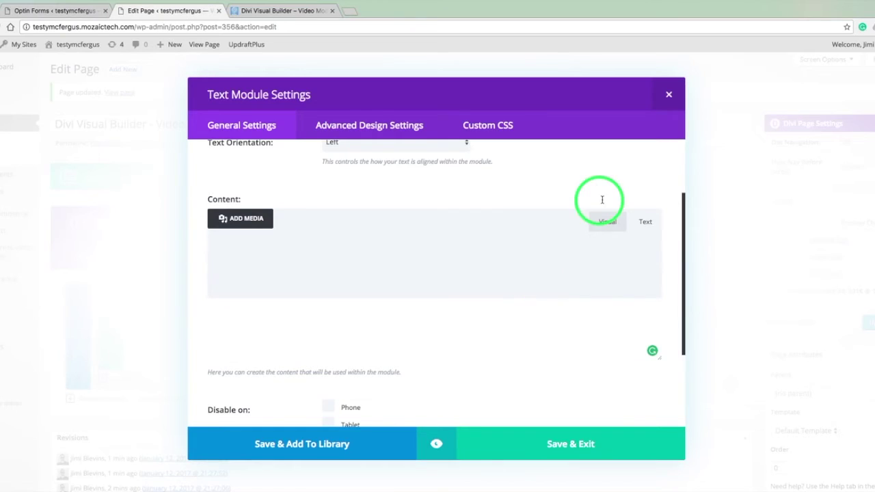
{"action": "left_click", "coordinate": [644, 222]}
{"action": "left_click", "coordinate": [321, 282]}
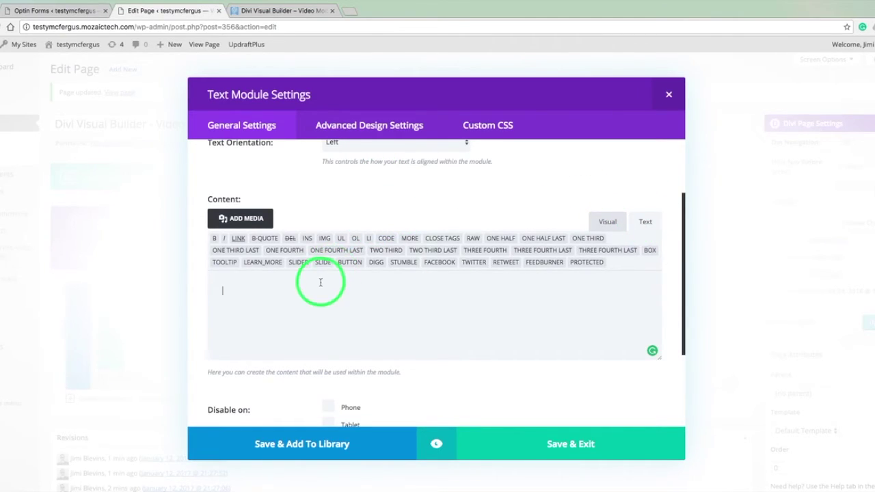
{"action": "left_click", "coordinate": [274, 299]}
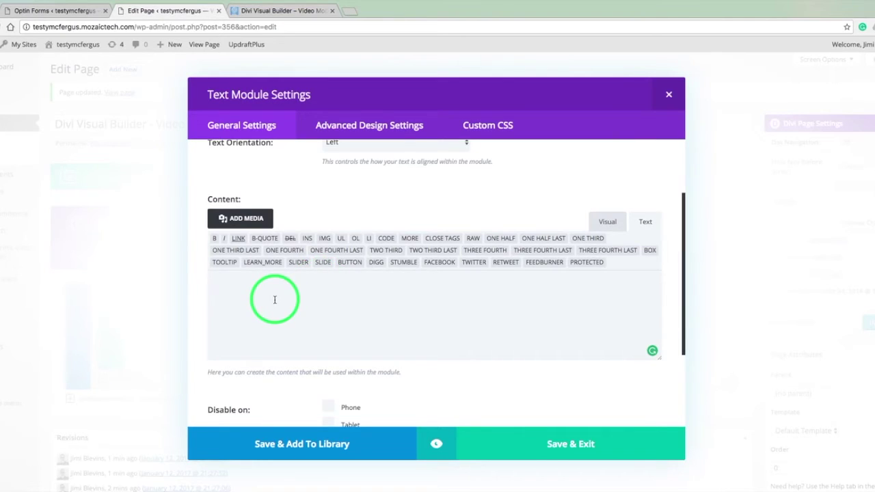
{"action": "type", "text": "[et_bloom_locked optin_id=\"optin_5\"] content [/et_bloom_locked]"}
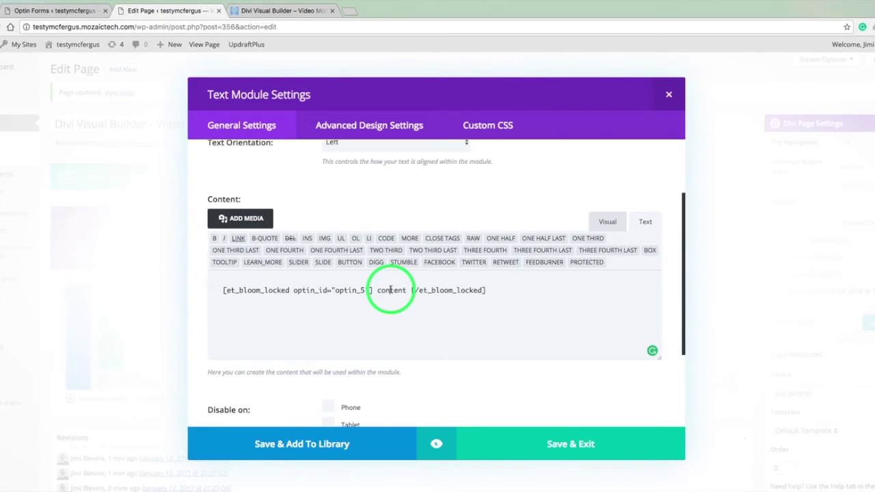
Replace the 'content' placeholder with <a href="#">DOWNLOAD VIDEO</a> on its own line, then save the module.
{"action": "double_click", "coordinate": [390, 290]}
{"action": "key", "text": "BackSpace"}
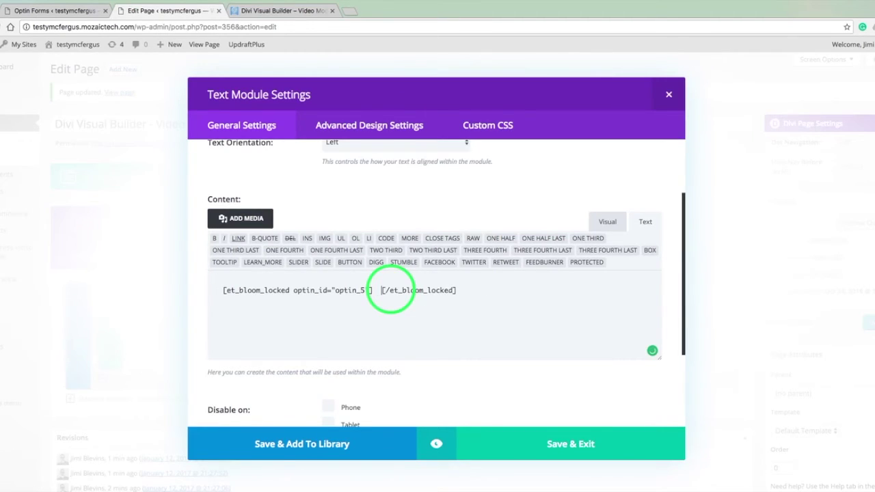
{"action": "key", "text": "BackSpace"}
{"action": "key", "text": "Return"}
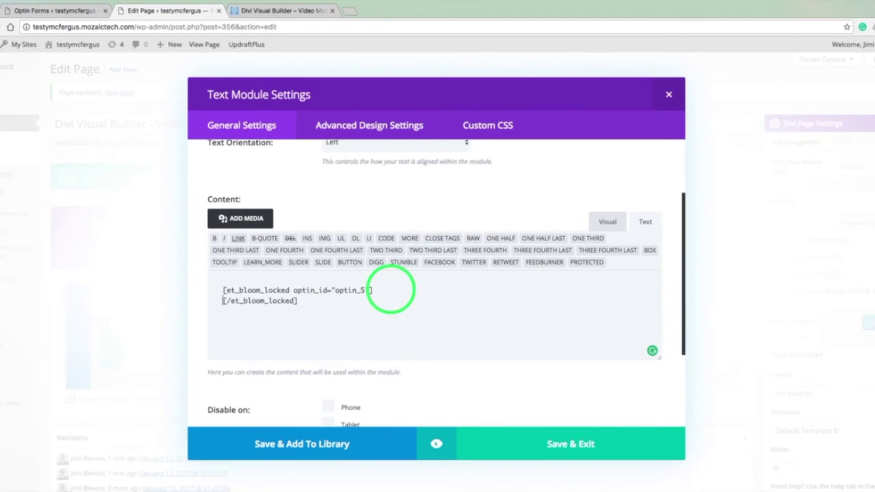
{"action": "key", "text": "Return"}
{"action": "type", "text": "<"}
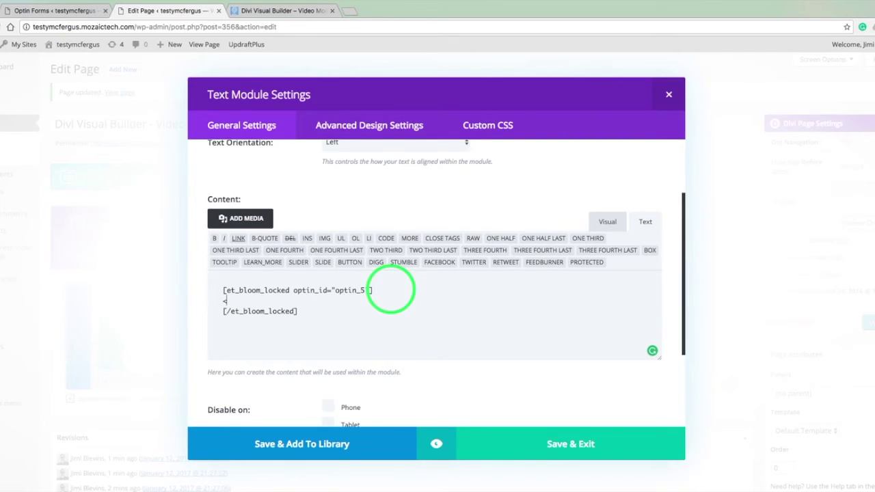
{"action": "type", "text": "a href="}
{"action": "type", "text": "\"#\">DOWNLOAD VIDEO"}
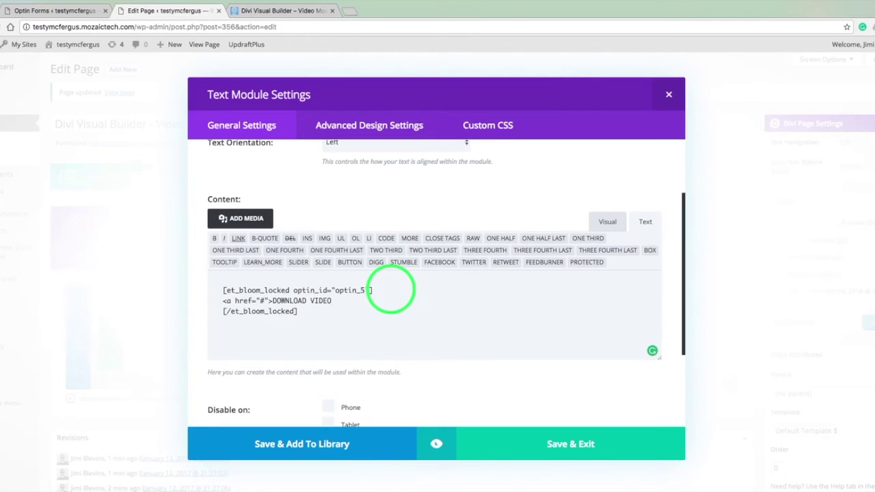
{"action": "type", "text": "</a>"}
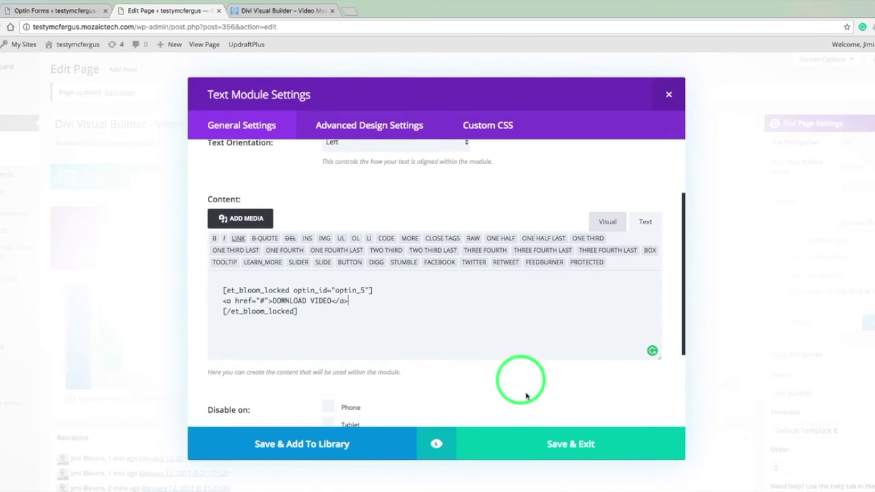
{"action": "left_click", "coordinate": [533, 442]}
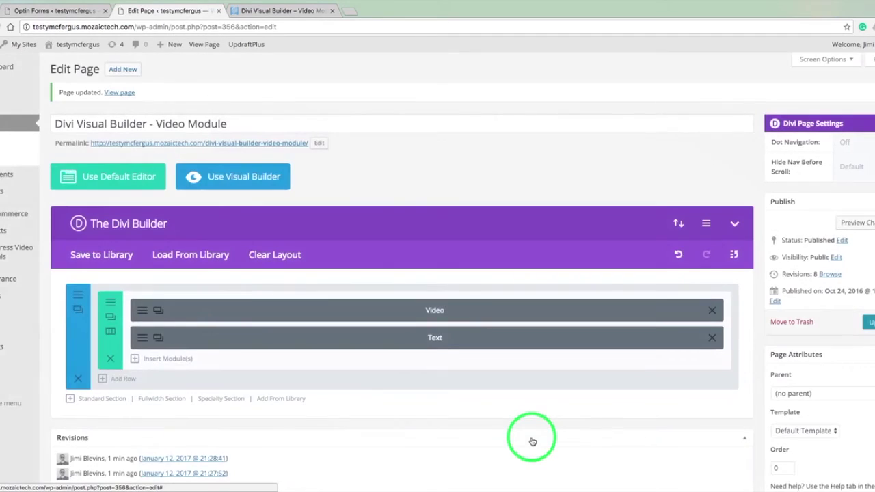
Update the page and reload the live page to view the change.
{"action": "left_click", "coordinate": [864, 323]}
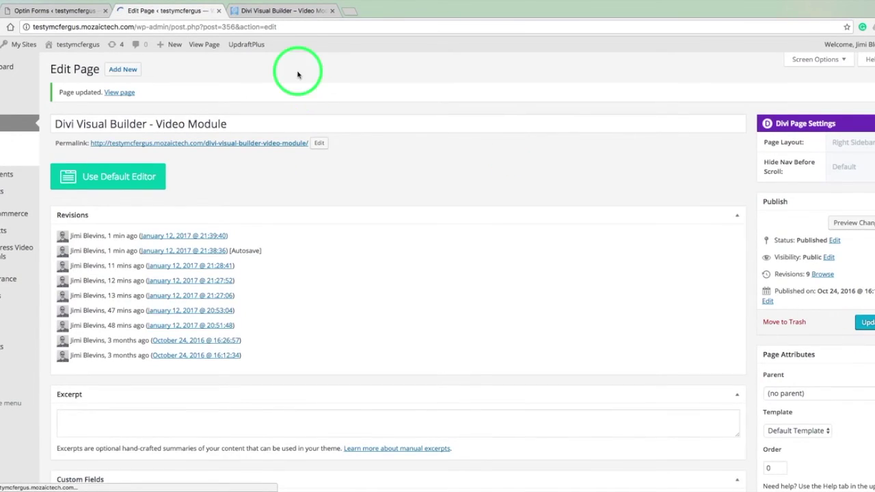
{"action": "left_click", "coordinate": [285, 11]}
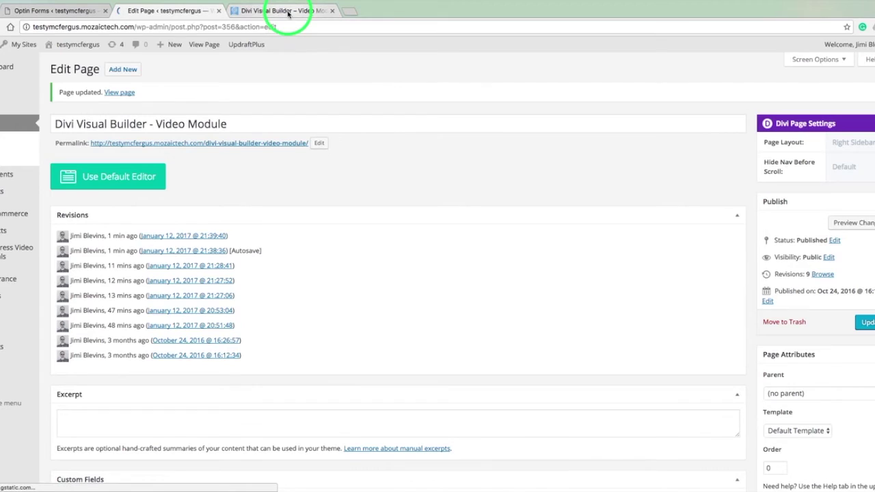
{"action": "key", "text": "super+r"}
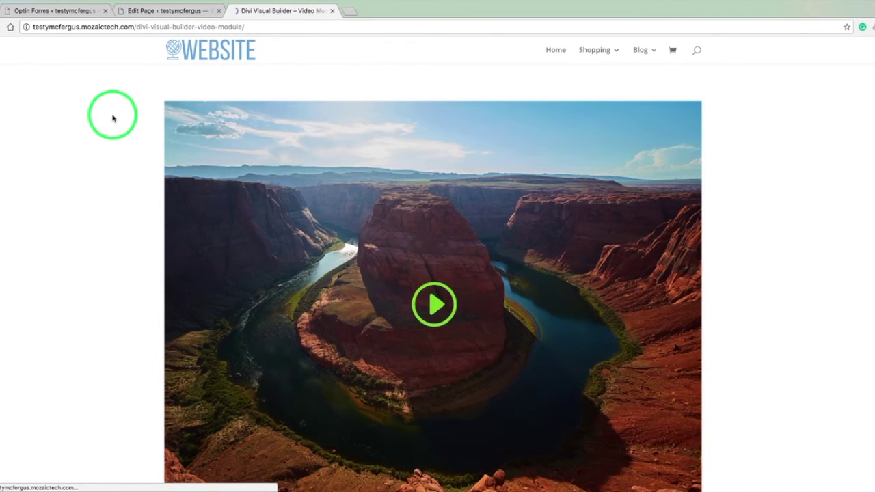
{"action": "scroll", "coordinate": [112, 118], "scroll_direction": "down", "scroll_amount": 5}
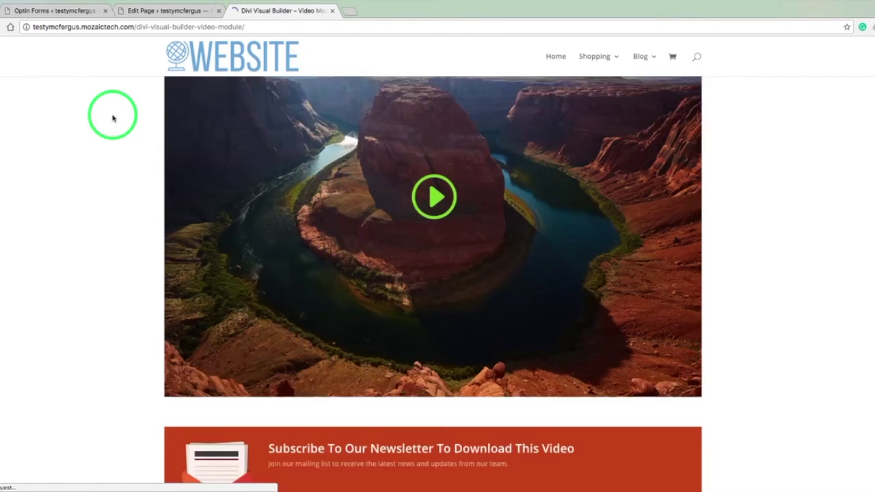
{"action": "scroll", "coordinate": [113, 118], "scroll_direction": "down", "scroll_amount": 2}
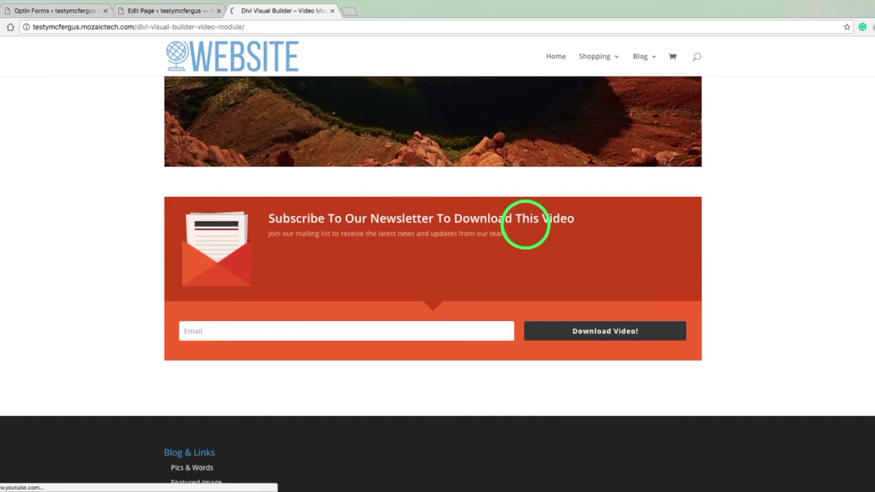
{"action": "scroll", "coordinate": [447, 258], "scroll_direction": "down", "scroll_amount": 1}
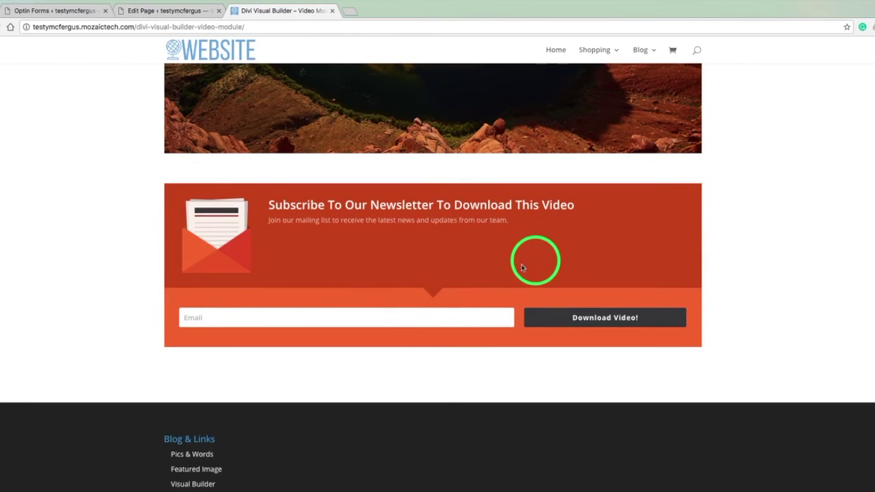
Subscribe with an email address in the signup form to reveal the DOWNLOAD VIDEO link.
{"action": "left_click", "coordinate": [442, 315]}
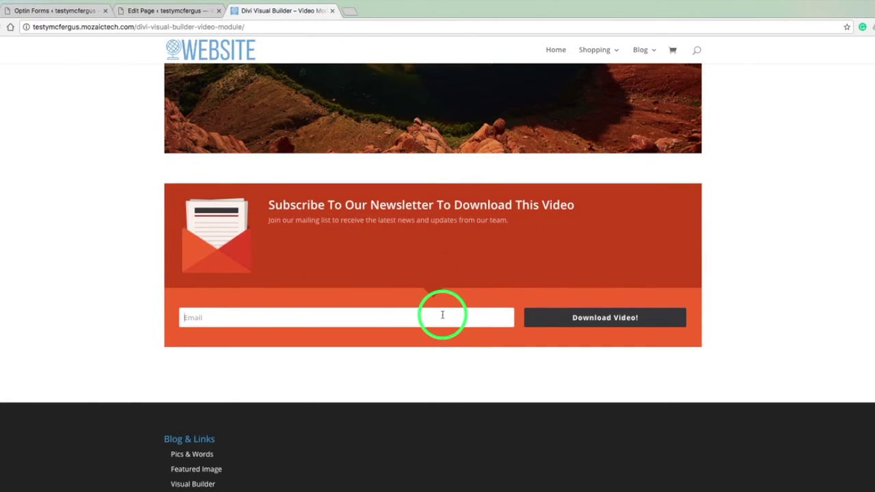
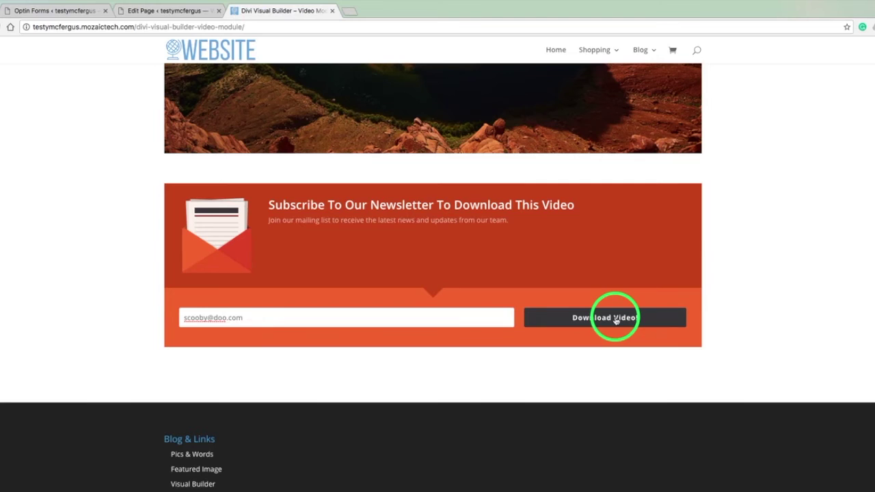
{"action": "left_click", "coordinate": [614, 319]}
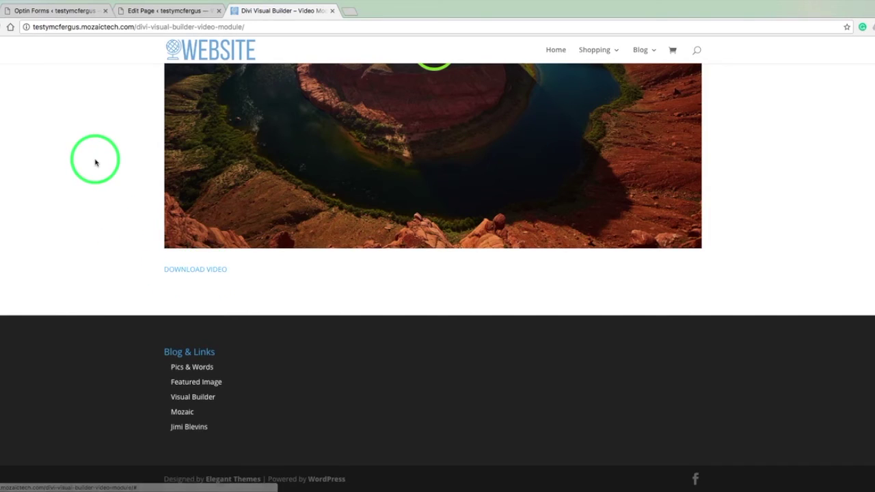
{"action": "left_click", "coordinate": [150, 11]}
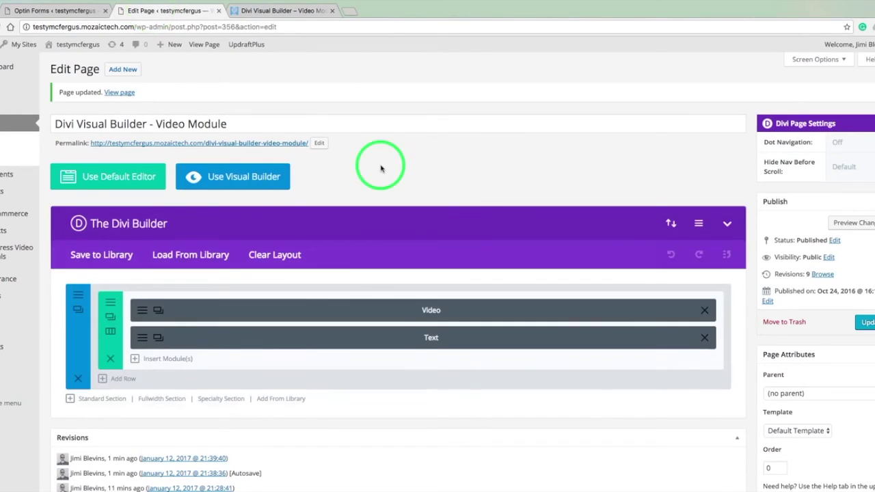
Delete all of the Text module's shortcode and link content.
{"action": "left_click", "coordinate": [143, 338]}
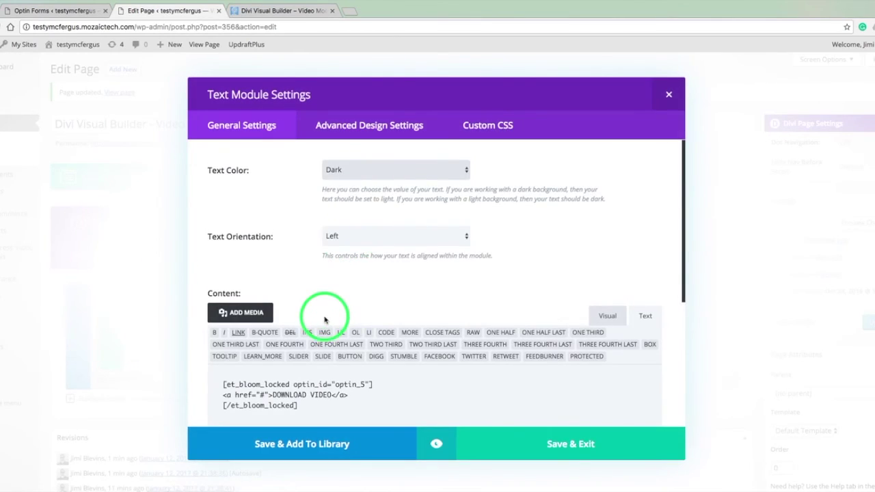
{"action": "left_click_drag", "start_coordinate": [348, 395], "coordinate": [292, 397]}
{"action": "left_click", "coordinate": [273, 395]}
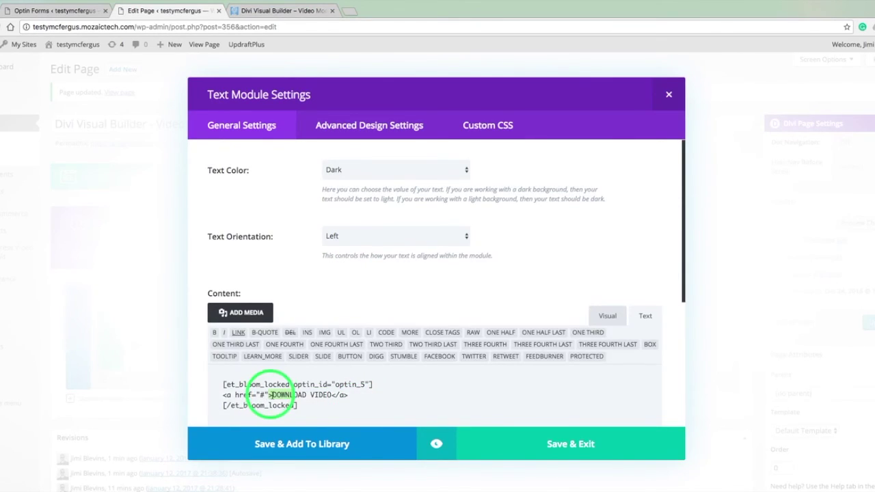
{"action": "left_click", "coordinate": [275, 395]}
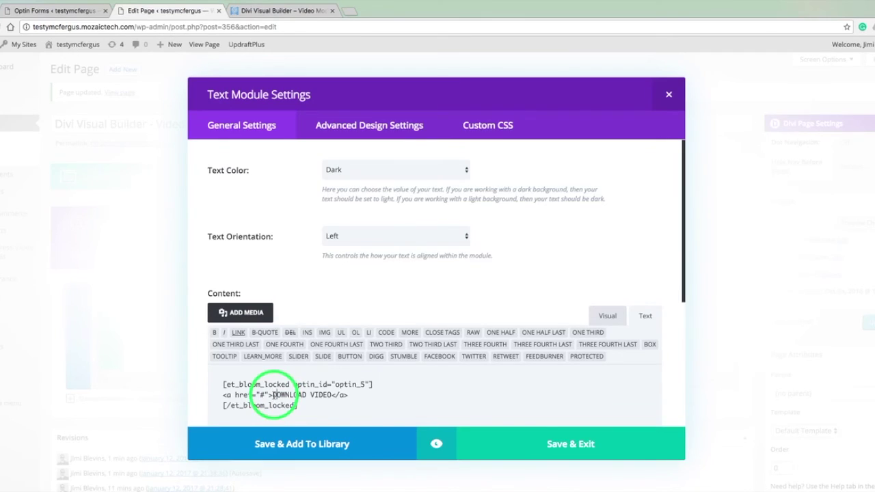
{"action": "left_click_drag", "start_coordinate": [274, 395], "coordinate": [330, 397]}
{"action": "left_click", "coordinate": [305, 408]}
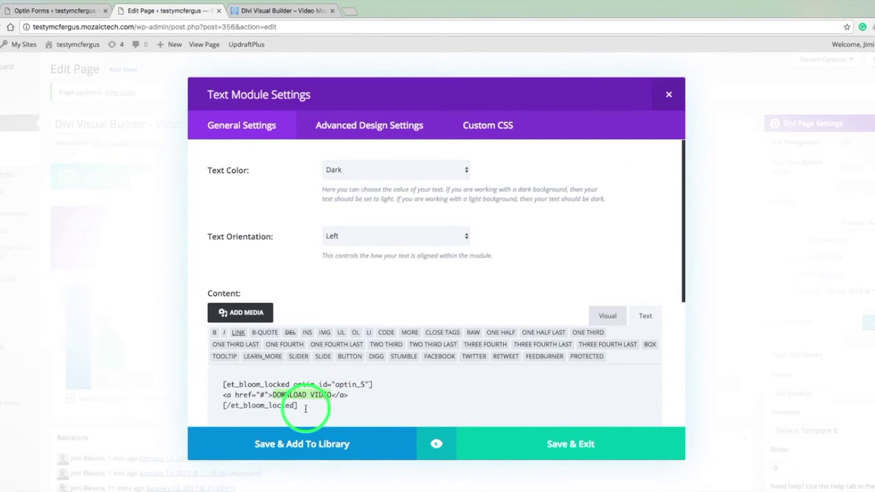
{"action": "key", "text": "ctrl+a"}
{"action": "key", "text": "BackSpace"}
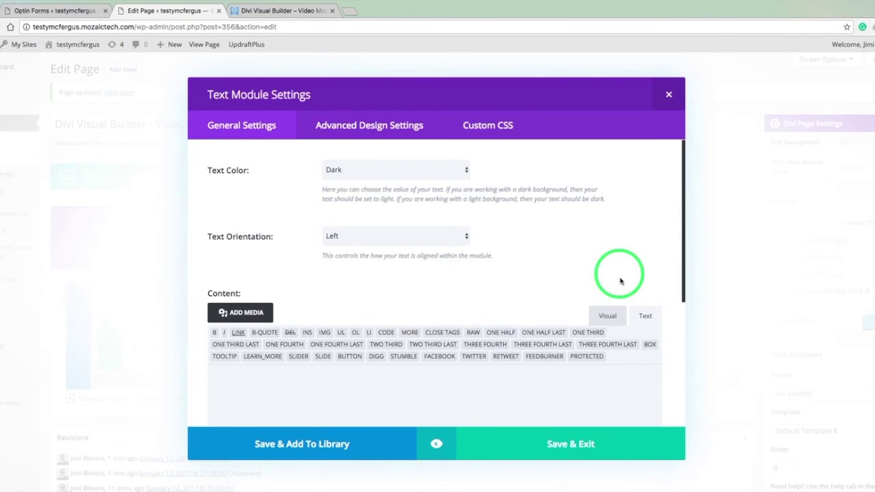
Switch the Text module's content editor to Visual mode.
{"action": "left_click", "coordinate": [611, 317]}
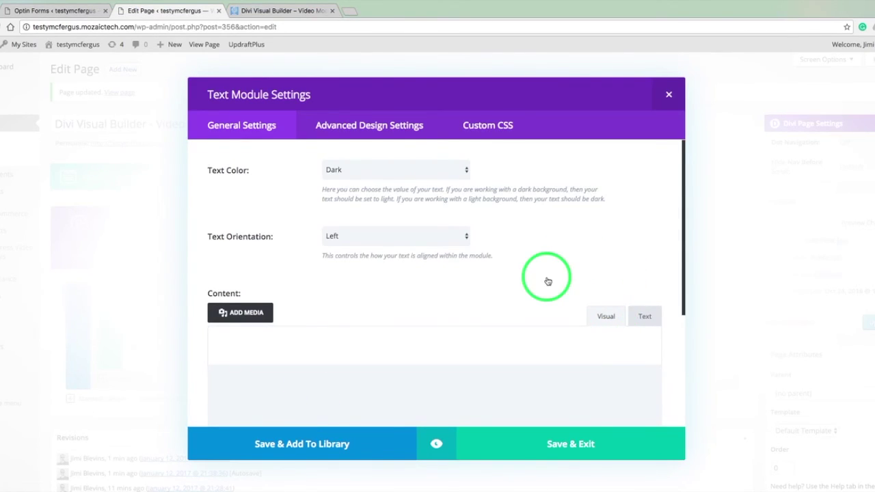
{"action": "scroll", "coordinate": [546, 280], "scroll_direction": "down", "scroll_amount": 3}
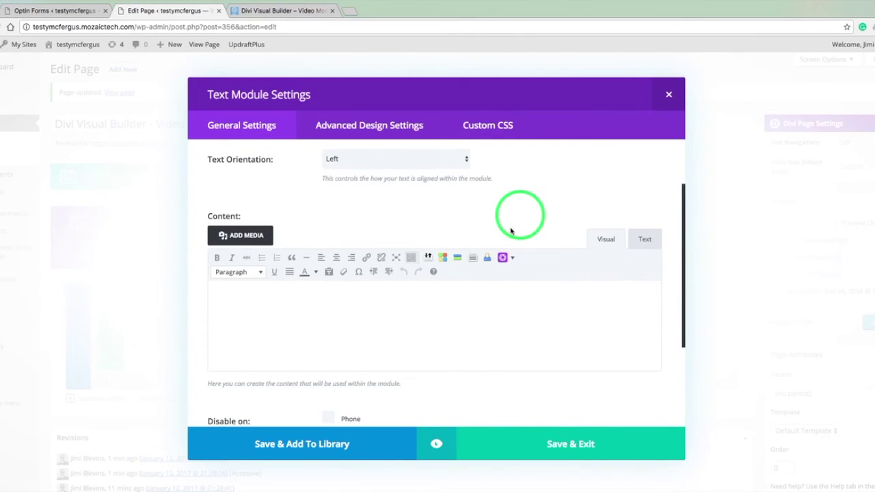
{"action": "left_click", "coordinate": [514, 260]}
Insert a Locked Content Form wrapping DOWNLOAD VIDEO linked to #, then save the module.
{"action": "mouse_move", "coordinate": [518, 275]}
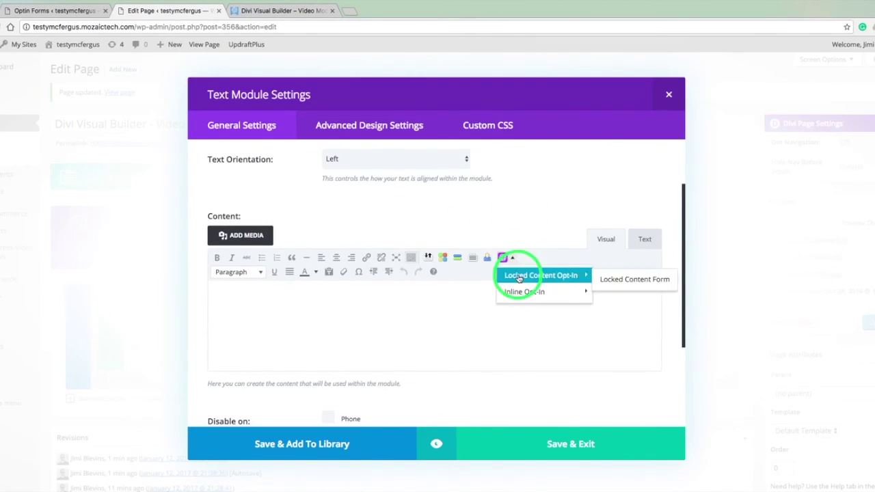
{"action": "left_click", "coordinate": [615, 280]}
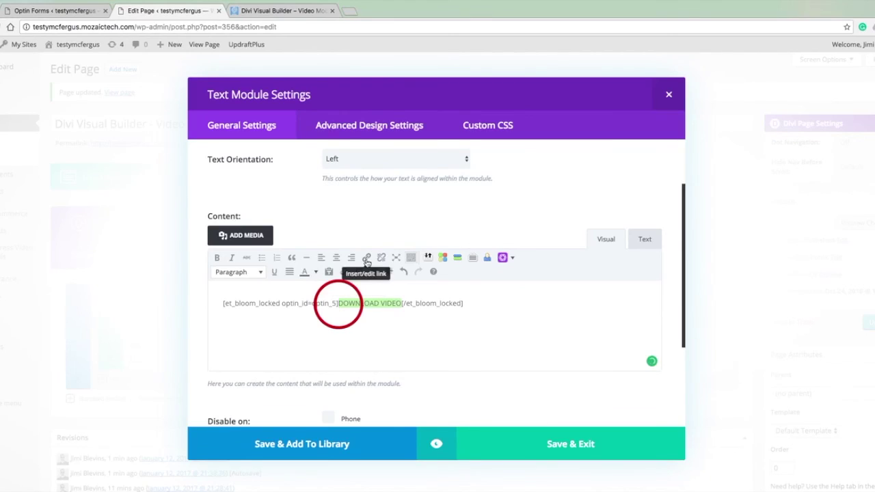
{"action": "left_click", "coordinate": [366, 257]}
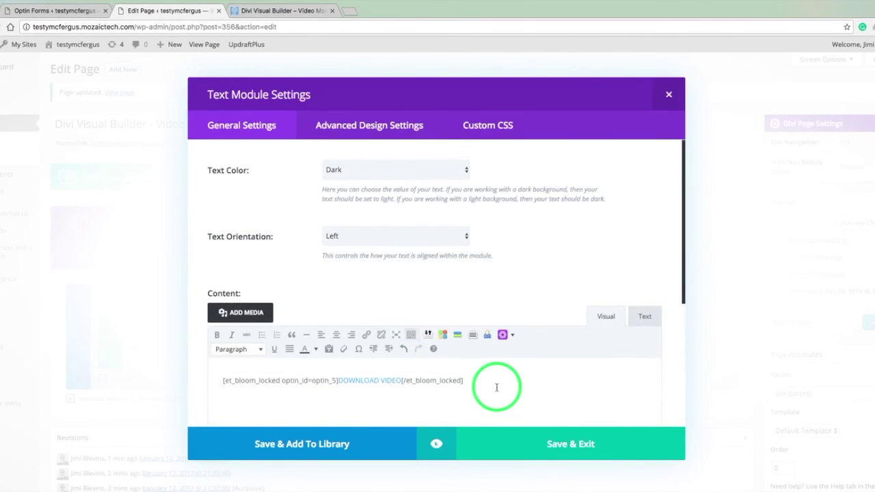
{"action": "left_click", "coordinate": [541, 440]}
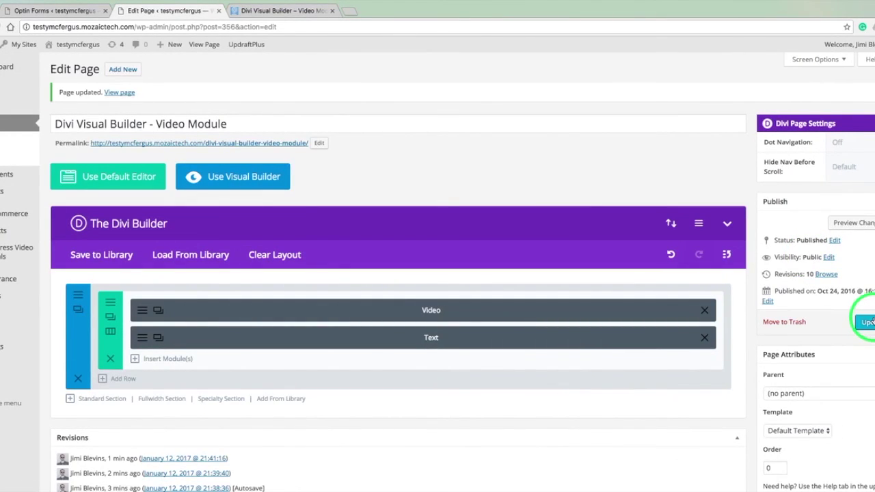
Update the page to publish the locked-content Text module.
{"action": "left_click", "coordinate": [868, 322]}
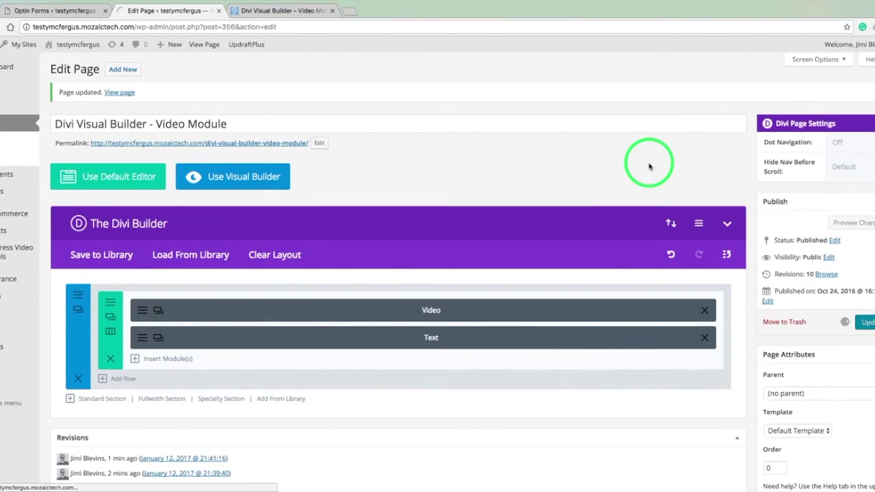